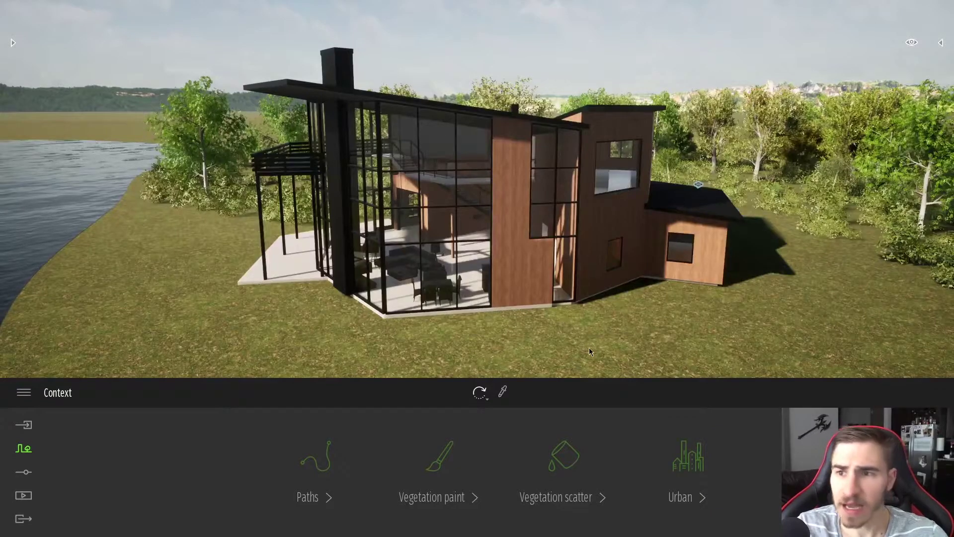
Step: Create a new phasing in the project's media
{"action": "left_click", "coordinate": [24, 494]}
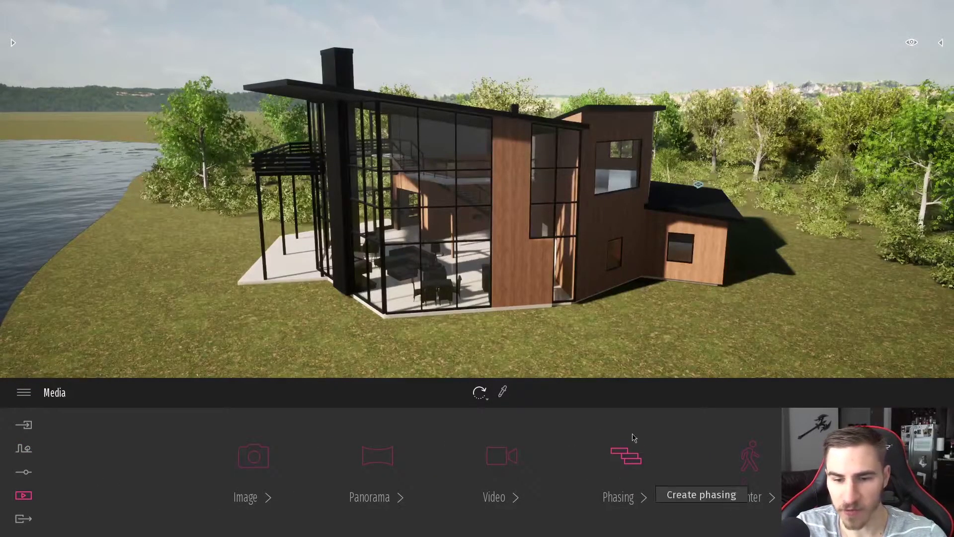
{"action": "left_click", "coordinate": [625, 456]}
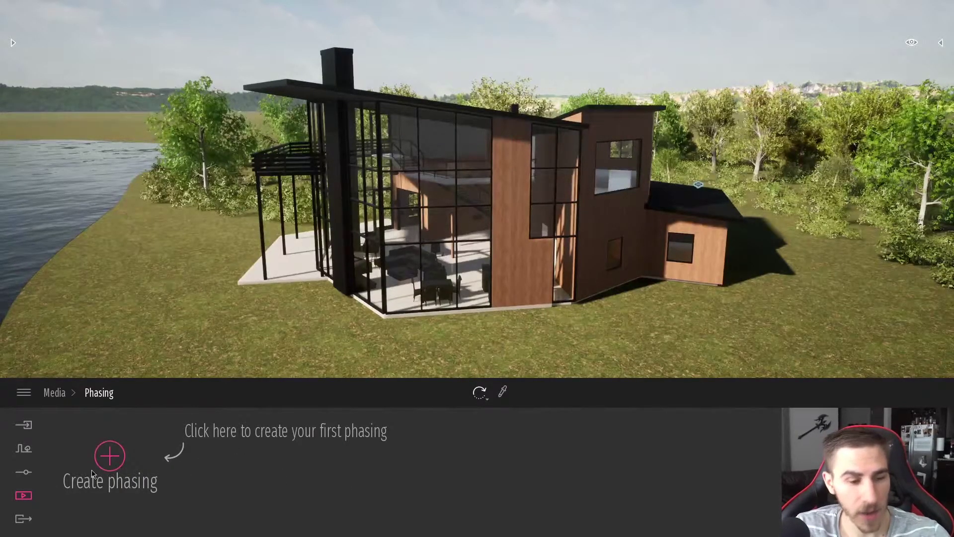
{"action": "left_click", "coordinate": [110, 455]}
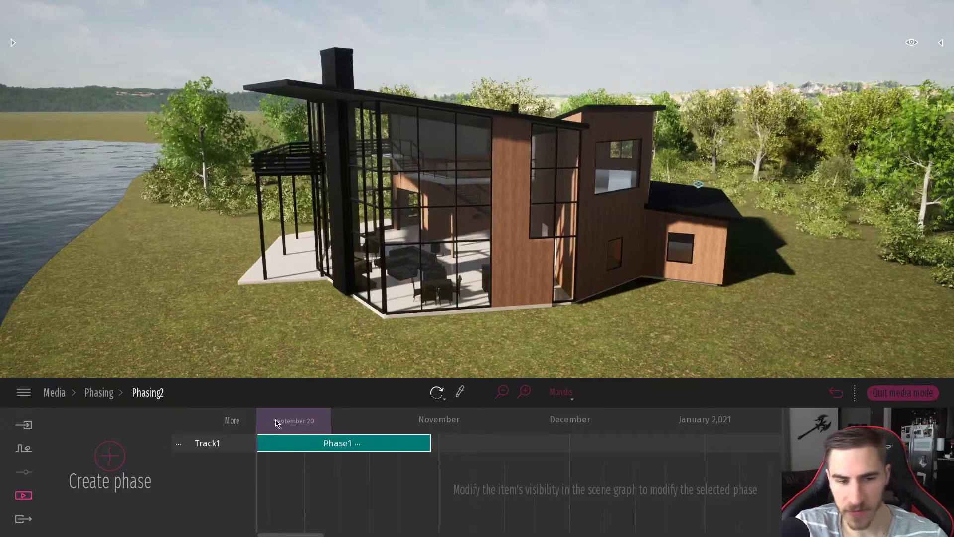
Step: Set the phasing date to September 20, then zoom the timeline out to 1 year and back to Months
{"action": "mouse_move", "coordinate": [293, 422]}
{"action": "left_mouse_down"}
{"action": "mouse_move", "coordinate": [382, 418]}
{"action": "mouse_move", "coordinate": [245, 414]}
{"action": "left_mouse_up"}
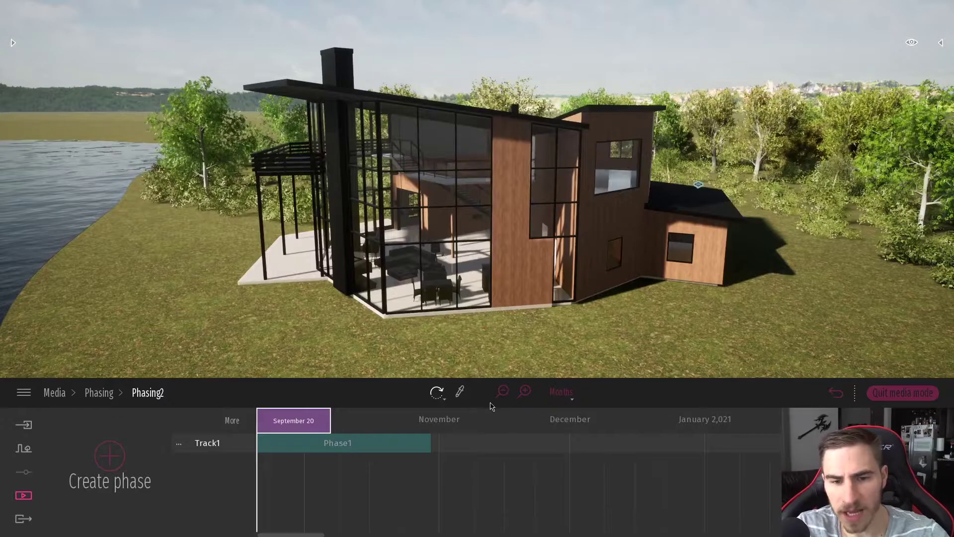
{"action": "left_click", "coordinate": [502, 393]}
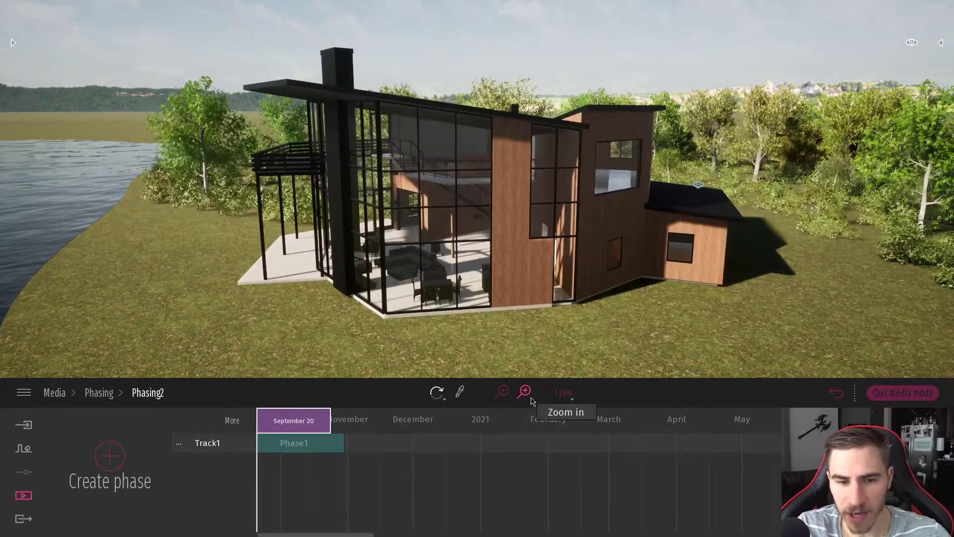
{"action": "left_click", "coordinate": [525, 391]}
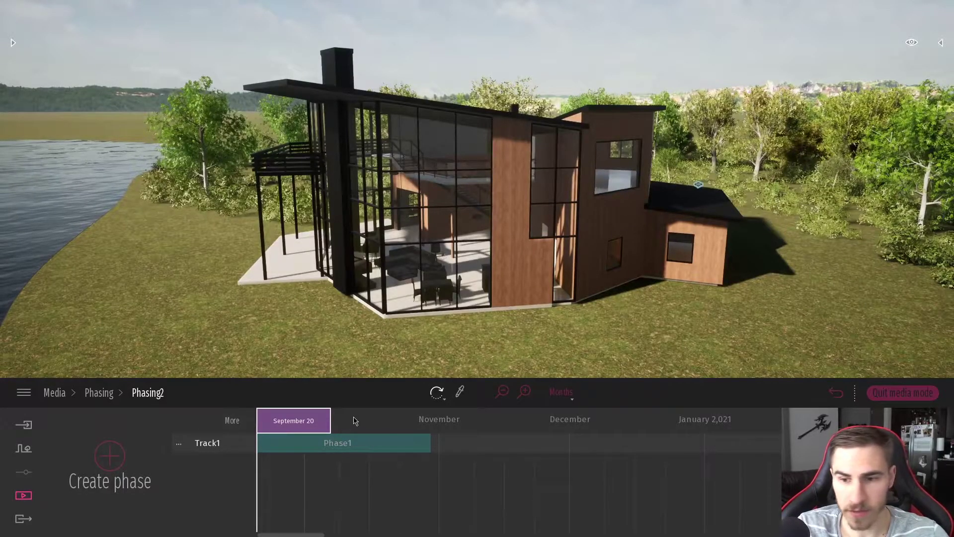
{"action": "left_click", "coordinate": [565, 394]}
{"action": "left_click", "coordinate": [553, 395]}
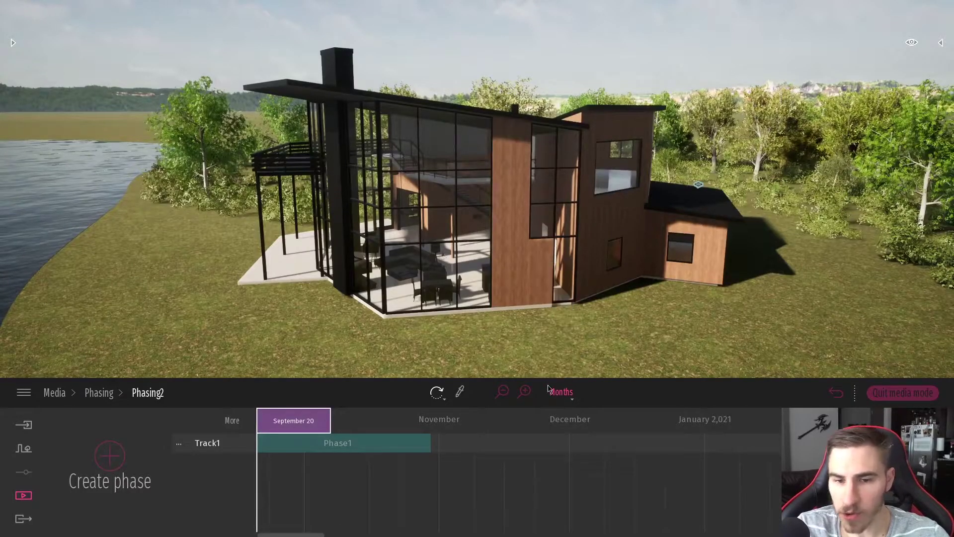
Step: Try the Weeks, 2 years and 1 year timeline scales, and return the scale to Months
{"action": "left_click", "coordinate": [563, 394]}
{"action": "left_click", "coordinate": [554, 353]}
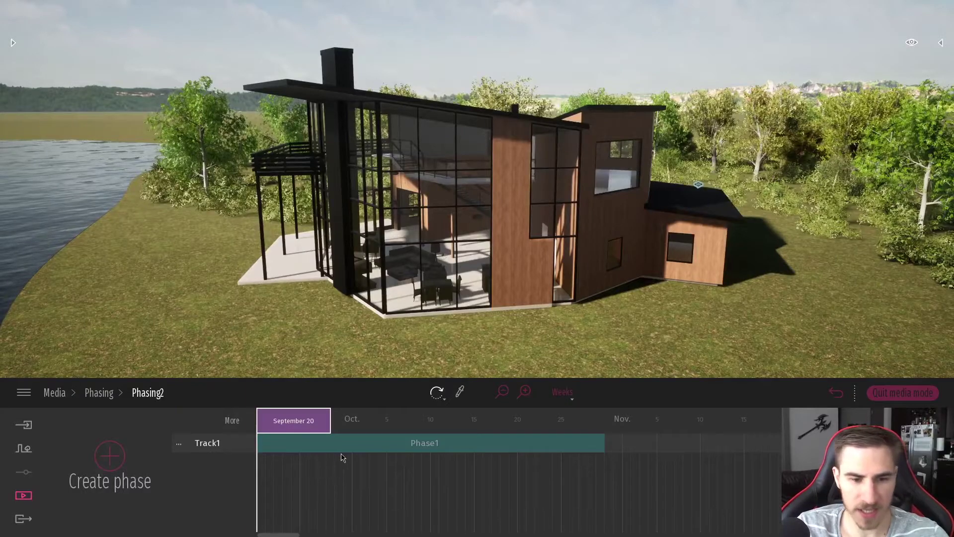
{"action": "left_click", "coordinate": [563, 393]}
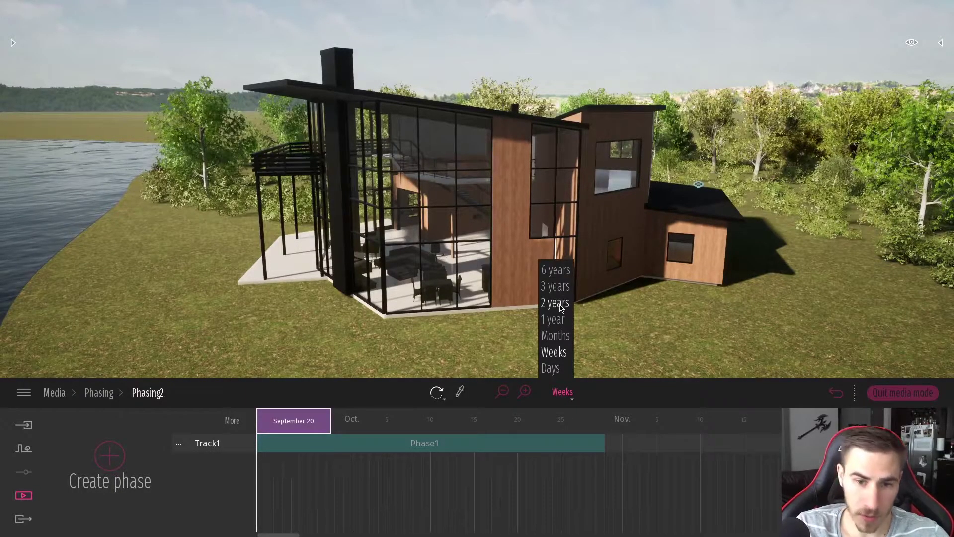
{"action": "left_click", "coordinate": [556, 304]}
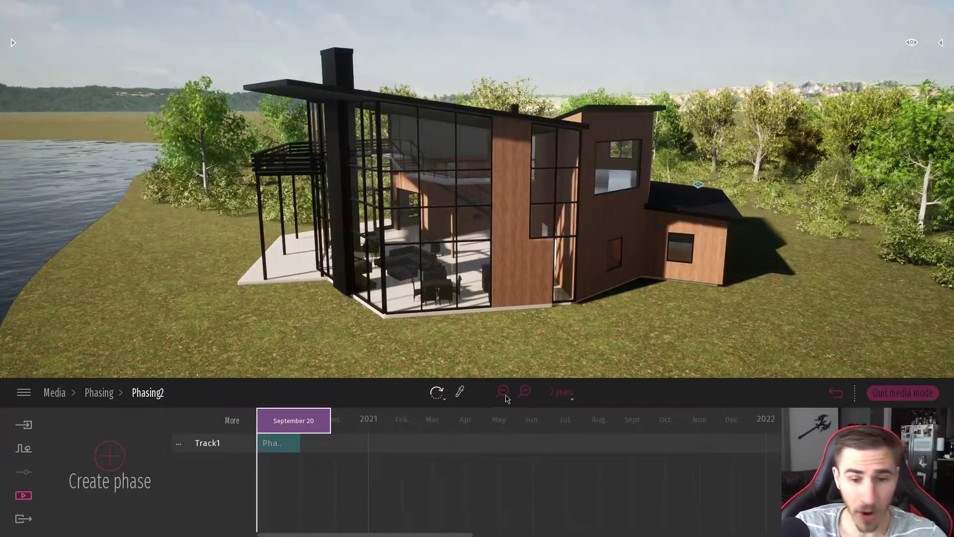
{"action": "left_click", "coordinate": [564, 393]}
{"action": "left_click", "coordinate": [557, 321]}
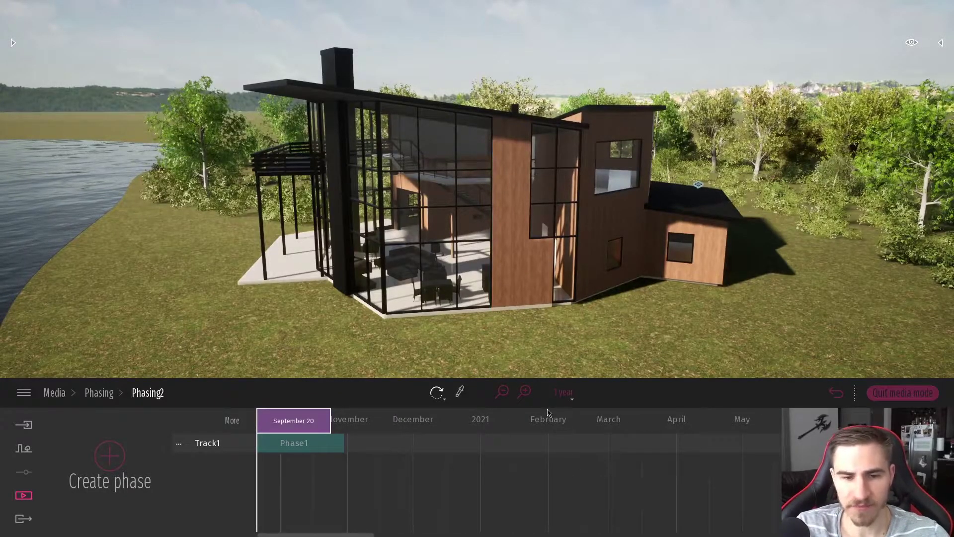
{"action": "left_click", "coordinate": [564, 394]}
{"action": "left_click", "coordinate": [559, 336]}
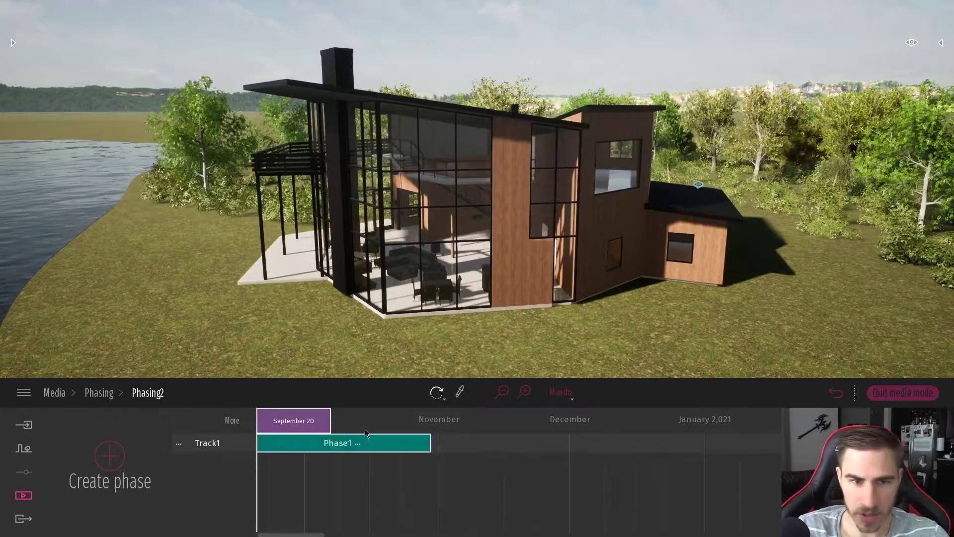
Step: Scrub the date past the end of Phase1 to October 31 and back to September 28 to compare the scene
{"action": "left_click", "coordinate": [300, 420]}
{"action": "mouse_move", "coordinate": [318, 421]}
{"action": "left_mouse_down"}
{"action": "mouse_move", "coordinate": [376, 438]}
{"action": "mouse_move", "coordinate": [298, 448]}
{"action": "mouse_move", "coordinate": [389, 457]}
{"action": "mouse_move", "coordinate": [326, 468]}
{"action": "mouse_move", "coordinate": [318, 460]}
{"action": "mouse_move", "coordinate": [437, 417]}
{"action": "left_mouse_up"}
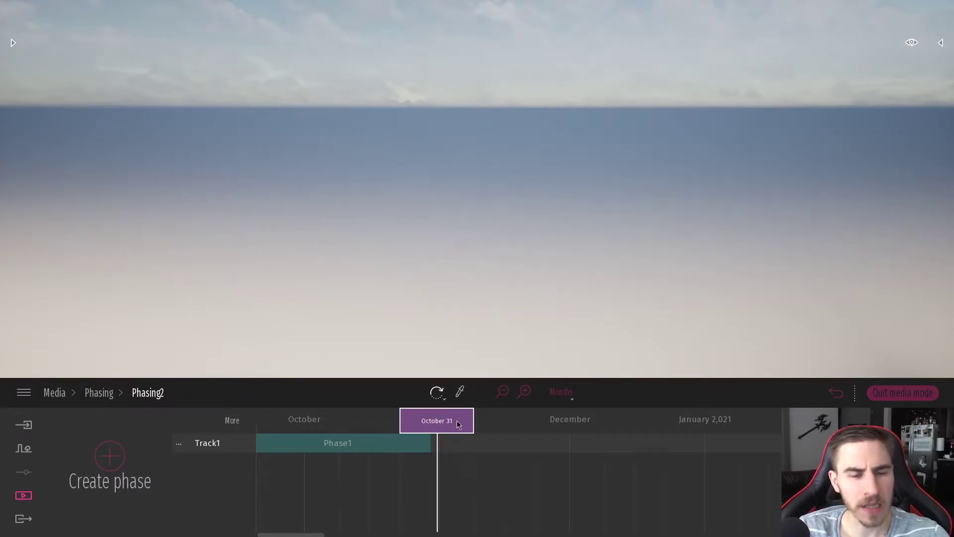
{"action": "left_click_drag", "start_coordinate": [437, 432], "coordinate": [293, 432]}
{"action": "left_click", "coordinate": [320, 439]}
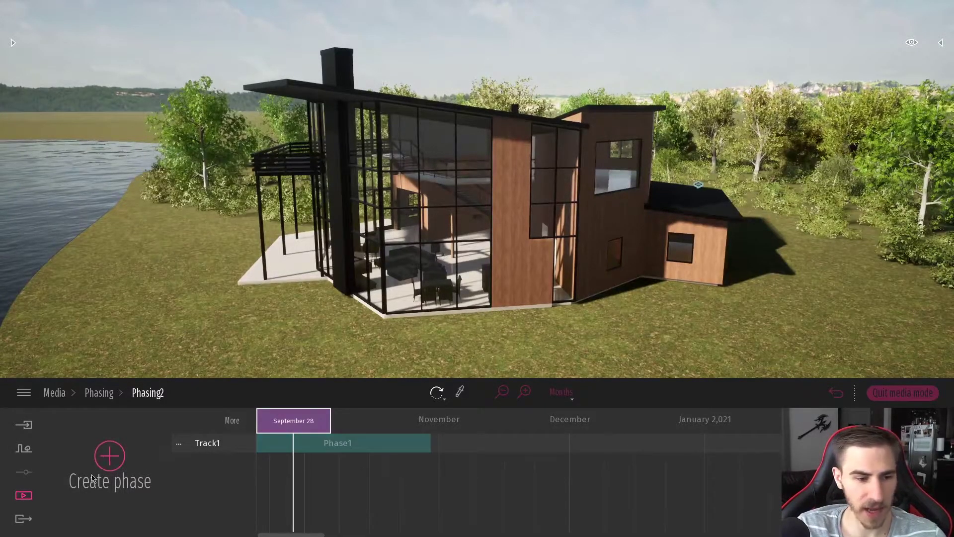
Step: Open the scene graph and scrub the date to November 7 and back to October 15 to check item visibility inside and outside Phase1
{"action": "left_click", "coordinate": [941, 44]}
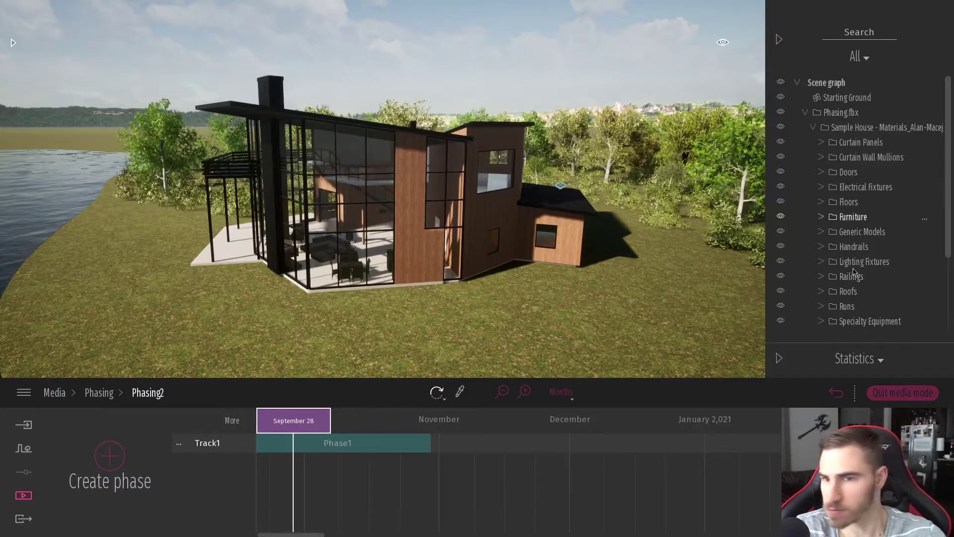
{"action": "mouse_move", "coordinate": [301, 425]}
{"action": "left_mouse_down"}
{"action": "mouse_move", "coordinate": [382, 421]}
{"action": "mouse_move", "coordinate": [317, 411]}
{"action": "left_mouse_up"}
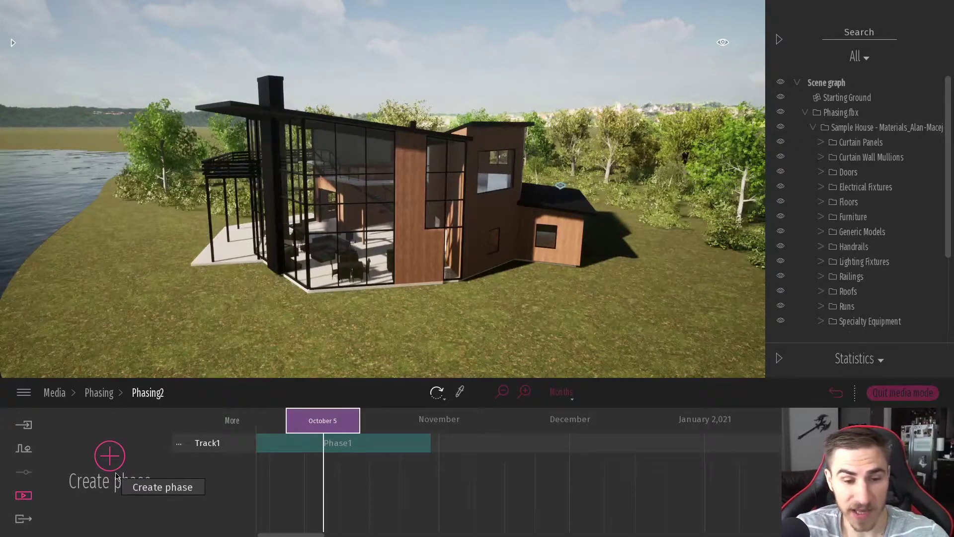
{"action": "mouse_move", "coordinate": [323, 420]}
{"action": "left_mouse_down"}
{"action": "mouse_move", "coordinate": [358, 421]}
{"action": "mouse_move", "coordinate": [328, 422]}
{"action": "mouse_move", "coordinate": [352, 424]}
{"action": "left_mouse_up"}
{"action": "left_click_drag", "start_coordinate": [352, 425], "coordinate": [471, 434]}
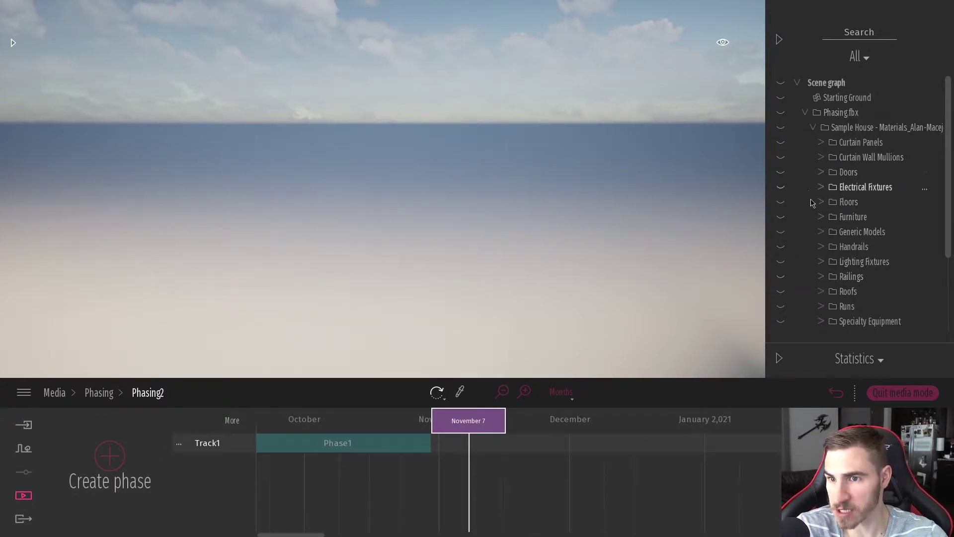
{"action": "scroll", "coordinate": [800, 290], "scroll_direction": "down", "scroll_amount": 3}
{"action": "scroll", "coordinate": [803, 289], "scroll_direction": "up", "scroll_amount": 3}
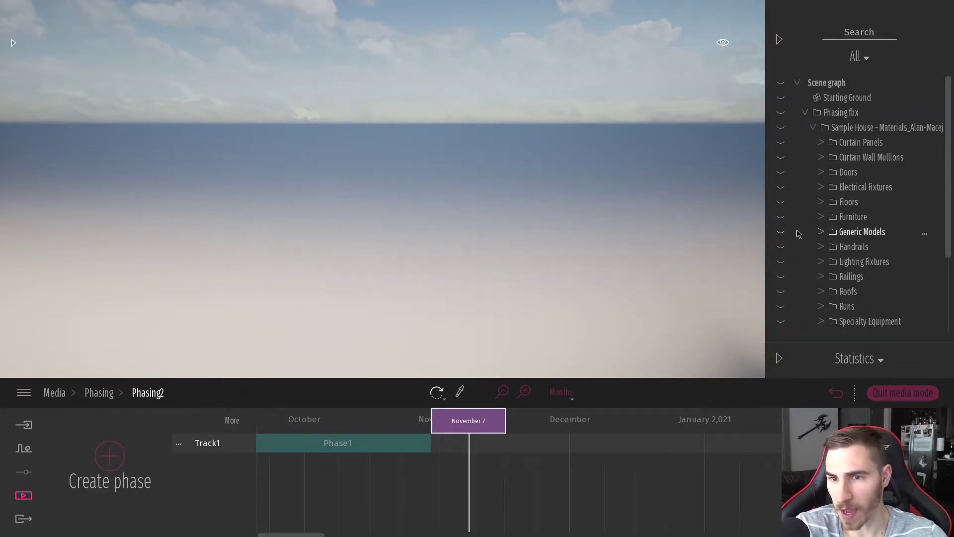
{"action": "left_click_drag", "start_coordinate": [467, 422], "coordinate": [357, 421]}
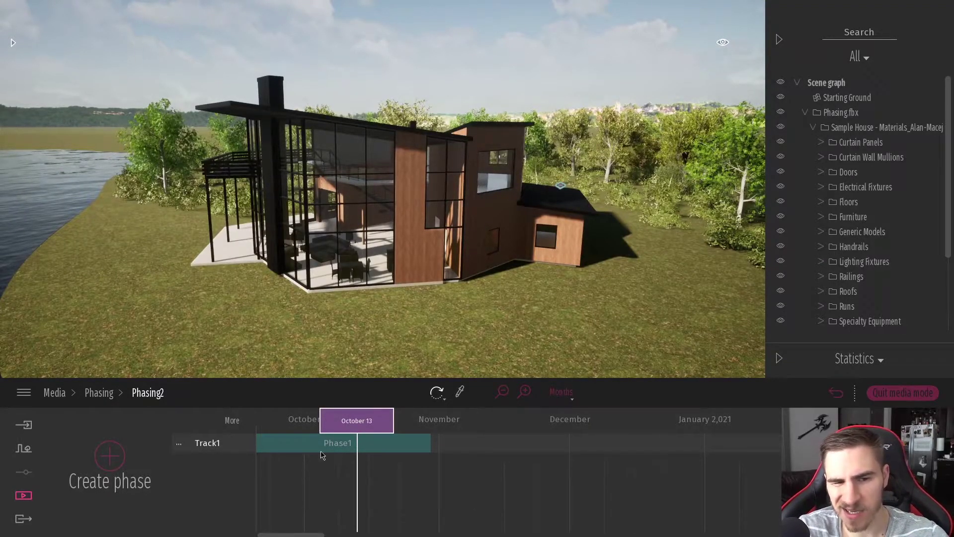
{"action": "mouse_move", "coordinate": [361, 420]}
{"action": "left_mouse_down"}
{"action": "mouse_move", "coordinate": [382, 419]}
{"action": "mouse_move", "coordinate": [372, 420]}
{"action": "left_mouse_up"}
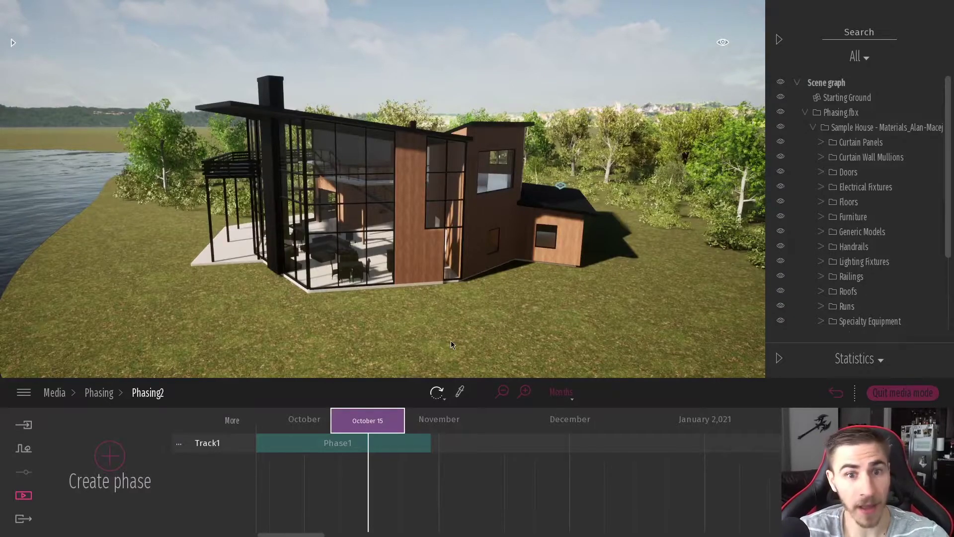
Step: Delete Phase1 from Track1 and move the date back to September 20
{"action": "right_click", "coordinate": [301, 448]}
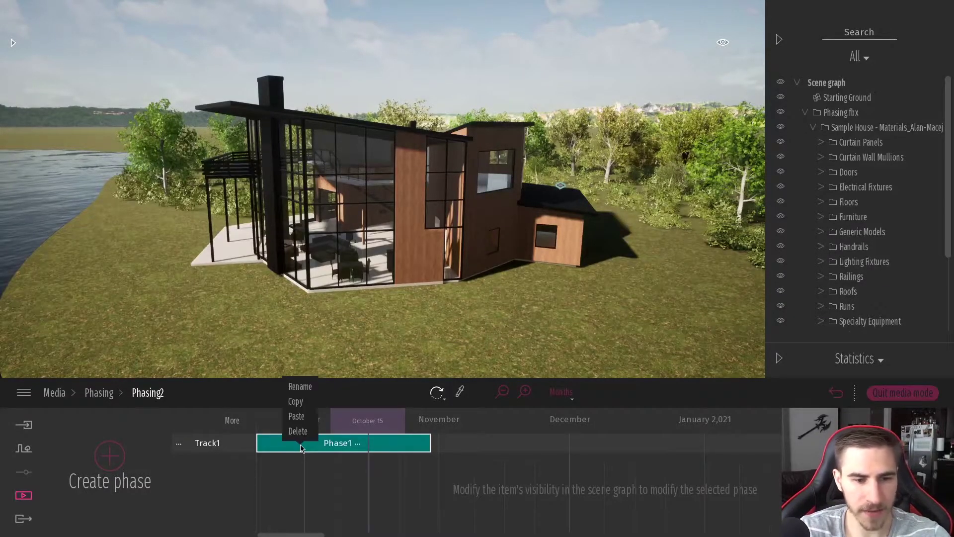
{"action": "left_click", "coordinate": [305, 436]}
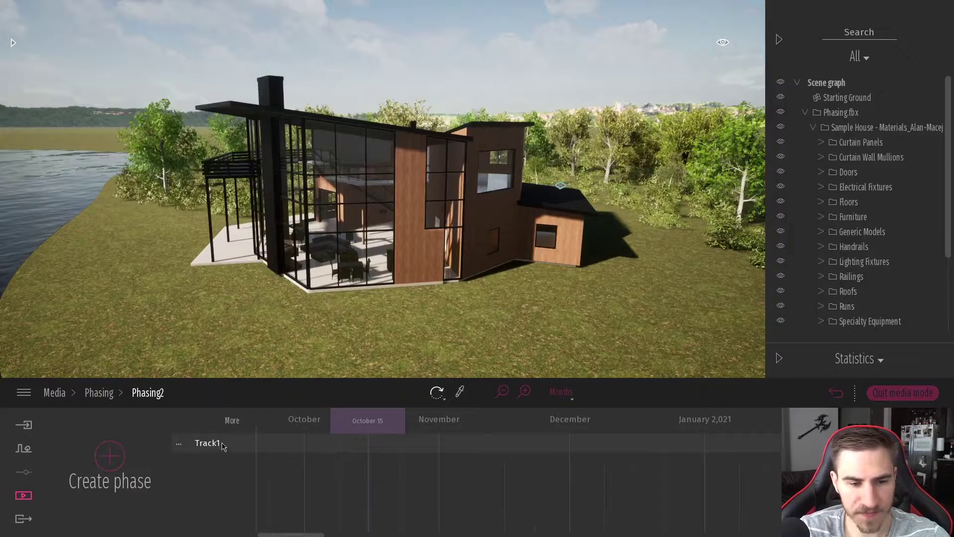
{"action": "left_click_drag", "start_coordinate": [351, 422], "coordinate": [258, 428]}
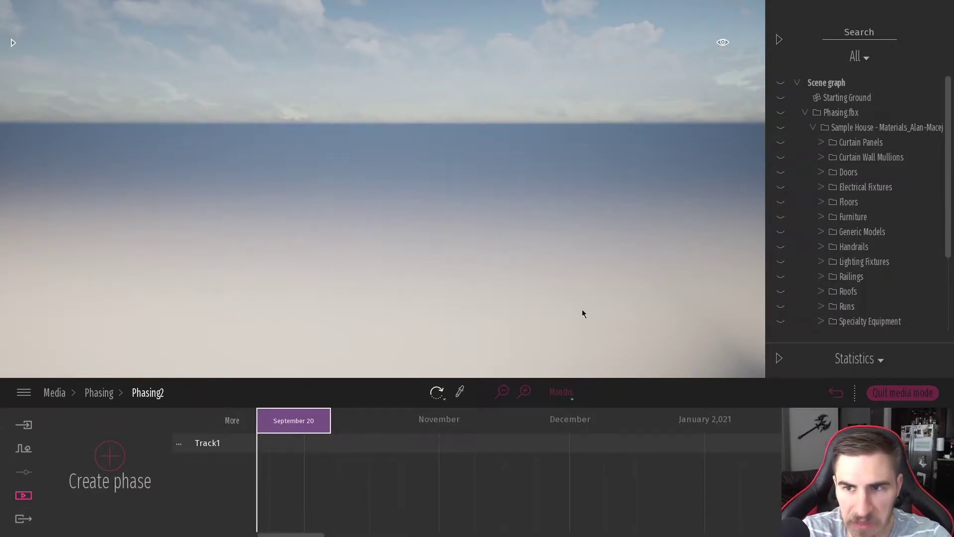
Step: Make Starting Ground and Painted vegetation 1 visible in the scene graph
{"action": "left_click", "coordinate": [781, 97]}
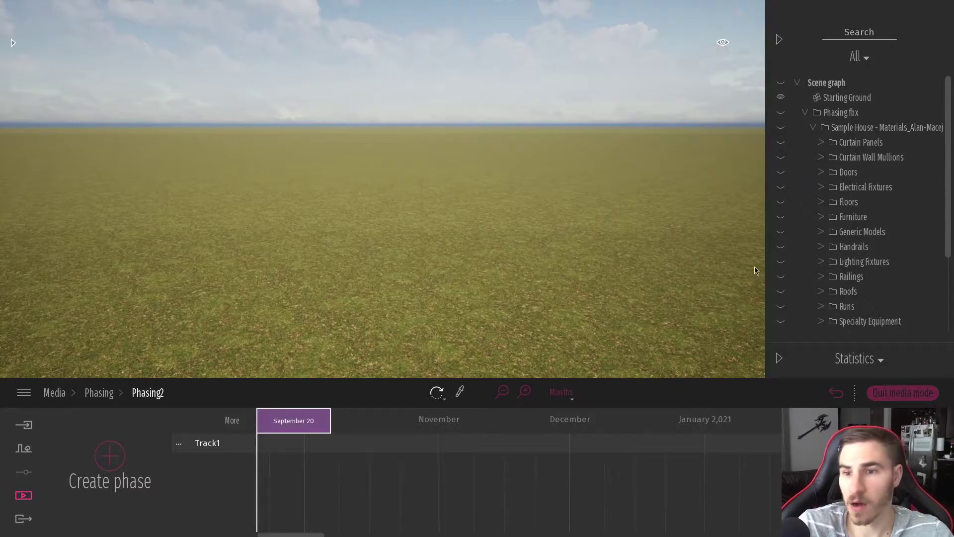
{"action": "scroll", "coordinate": [949, 173], "scroll_direction": "down", "scroll_amount": 1}
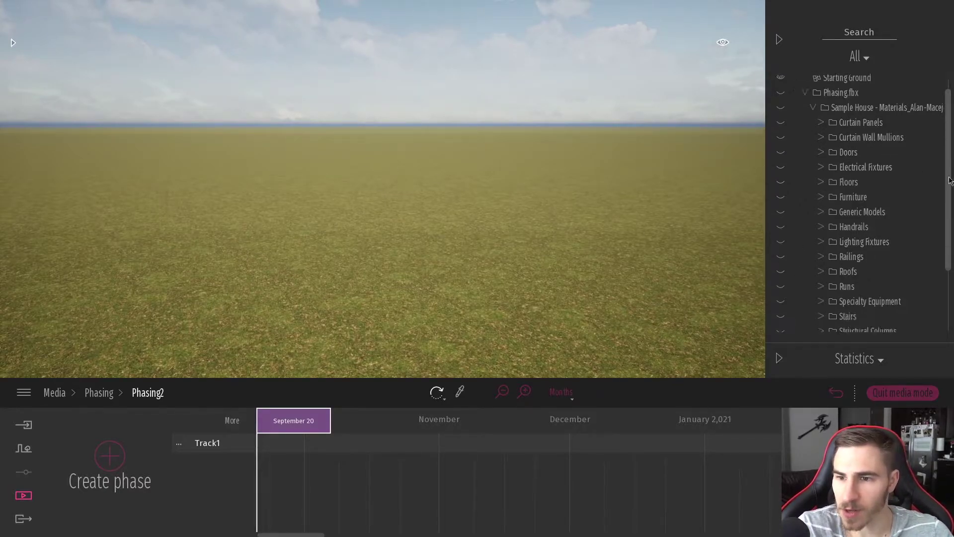
{"action": "scroll", "coordinate": [895, 249], "scroll_direction": "down", "scroll_amount": 5}
{"action": "left_click", "coordinate": [781, 325]}
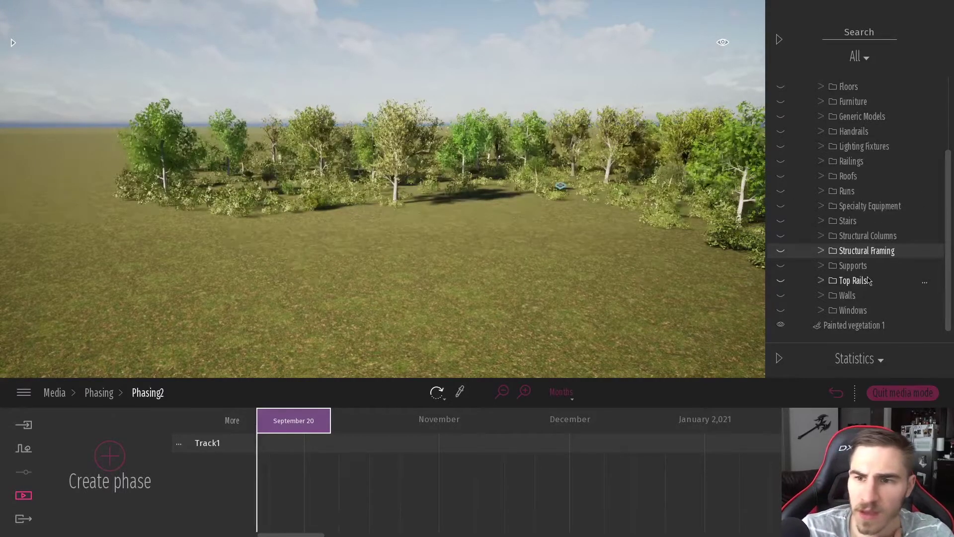
Step: Expand the Floors folder and make Site and both Generic - 12" floors visible
{"action": "scroll", "coordinate": [854, 275], "scroll_direction": "up", "scroll_amount": 5}
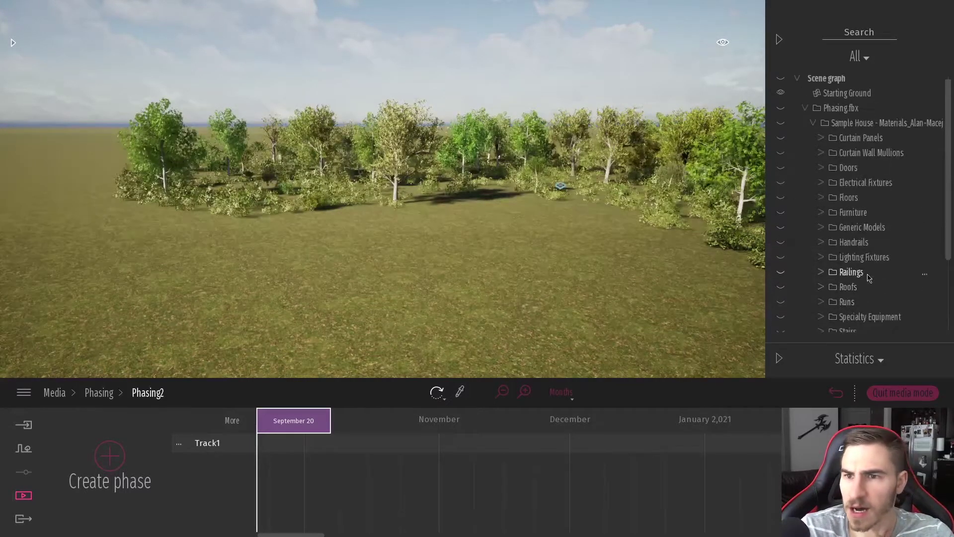
{"action": "left_click", "coordinate": [821, 204]}
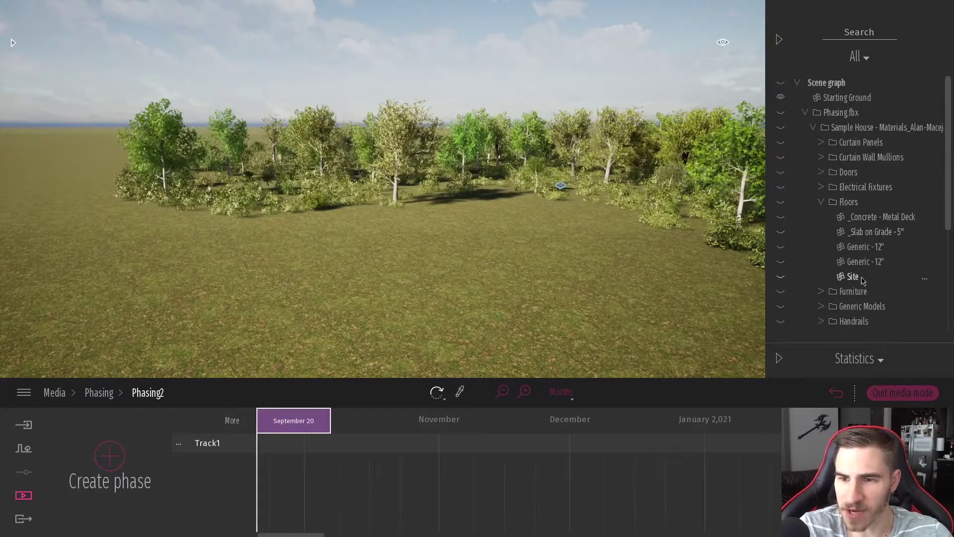
{"action": "left_click", "coordinate": [780, 277]}
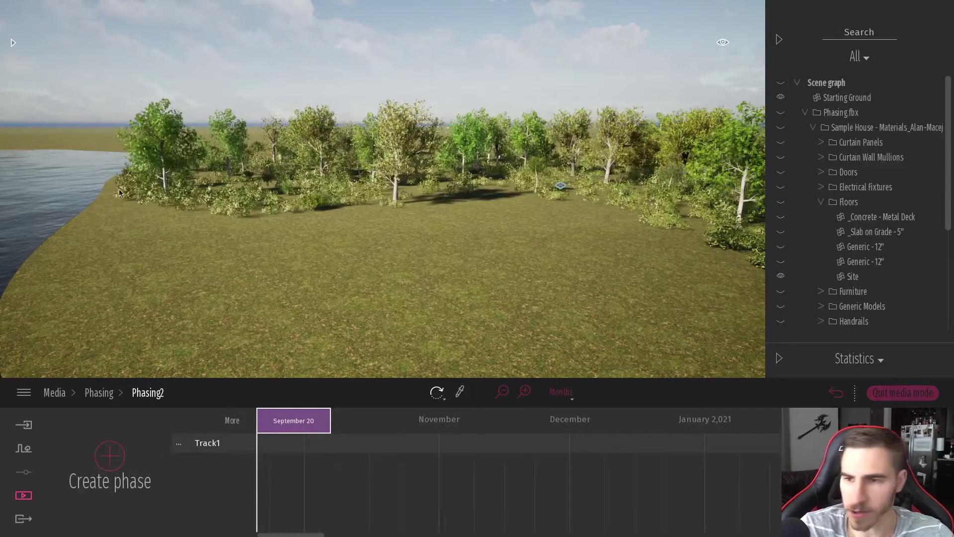
{"action": "left_click", "coordinate": [780, 261]}
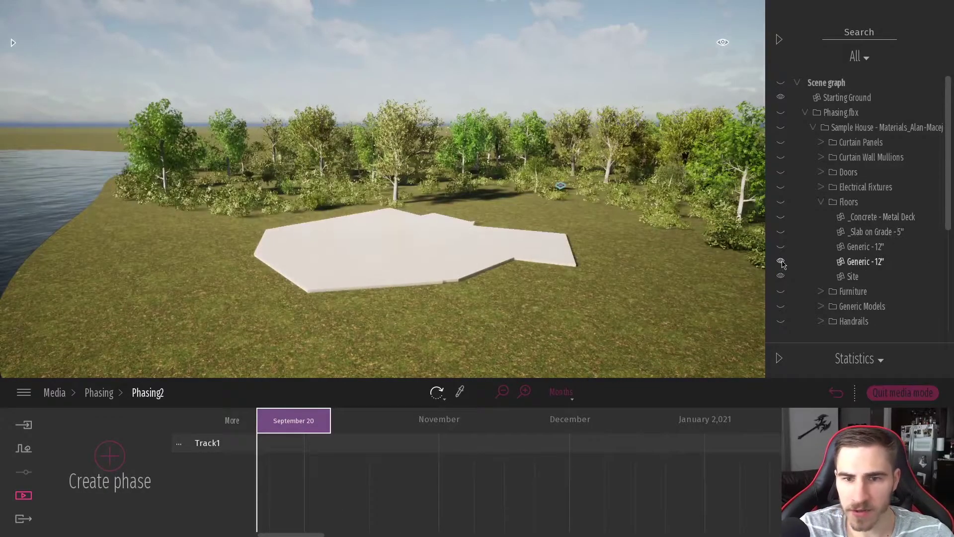
{"action": "left_click", "coordinate": [781, 246]}
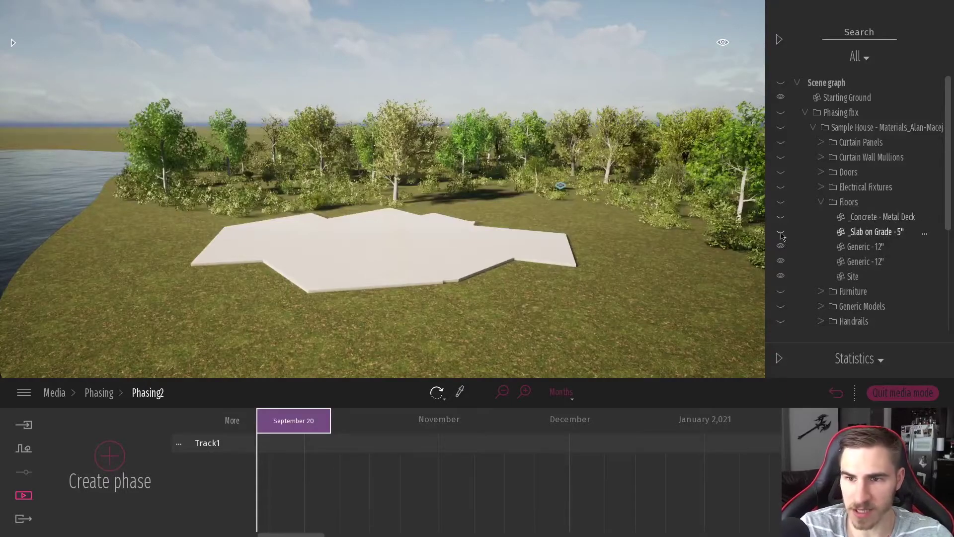
Step: Temporarily show the _Slab on Grade - 5" and _Concrete - Metal Deck floors, and hide both again
{"action": "left_click", "coordinate": [780, 231]}
{"action": "left_click", "coordinate": [781, 216]}
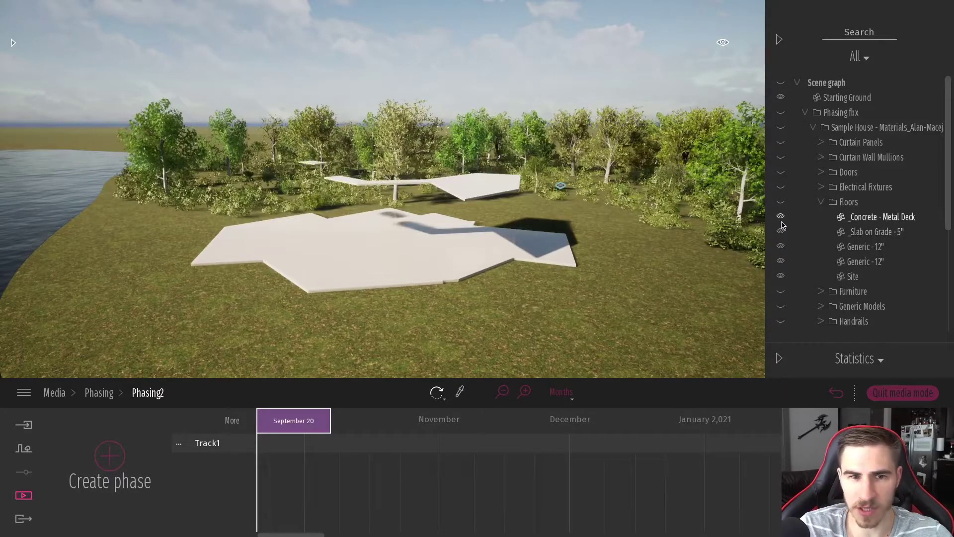
{"action": "left_click", "coordinate": [783, 231]}
{"action": "left_click", "coordinate": [782, 216]}
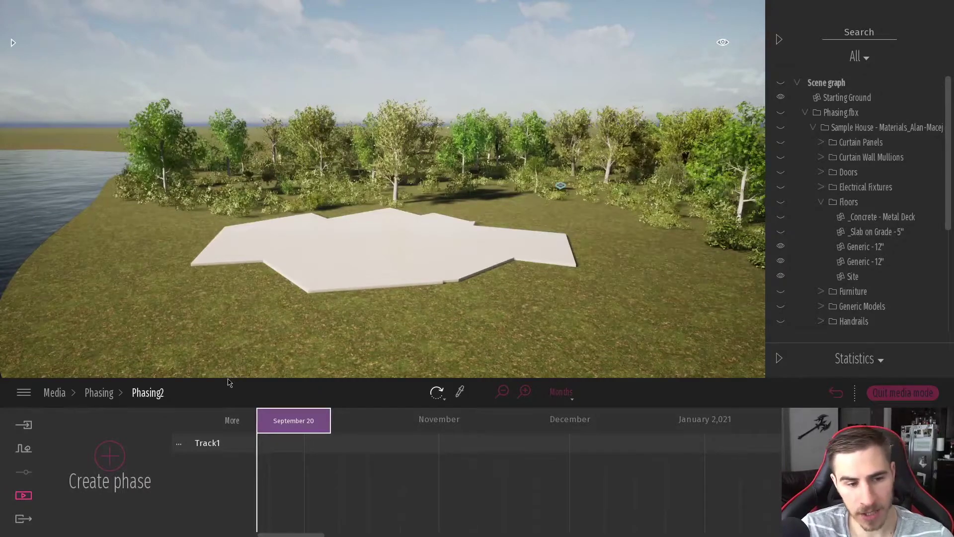
Step: Create a phase on Track1, rename it Foundation, and shorten it to end around October 8
{"action": "left_click", "coordinate": [101, 458]}
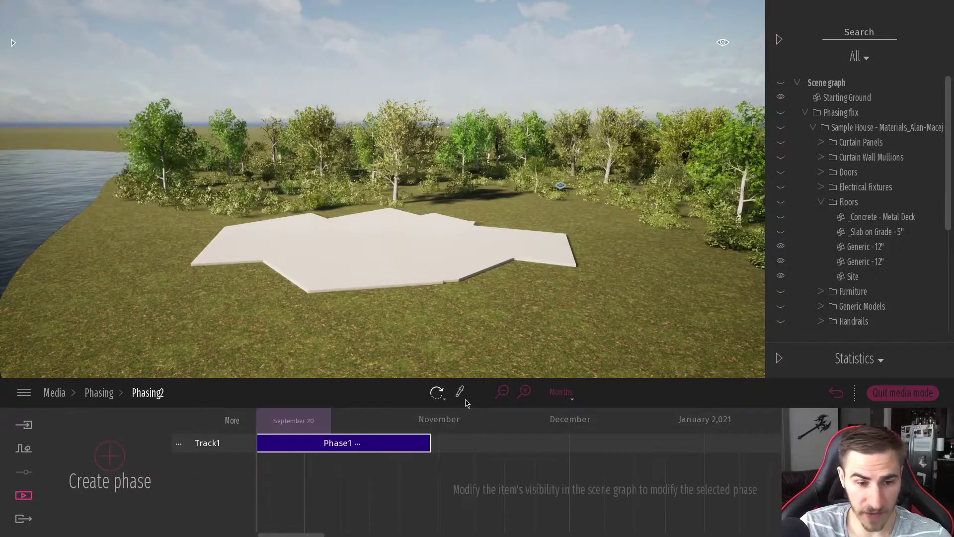
{"action": "right_click", "coordinate": [358, 445]}
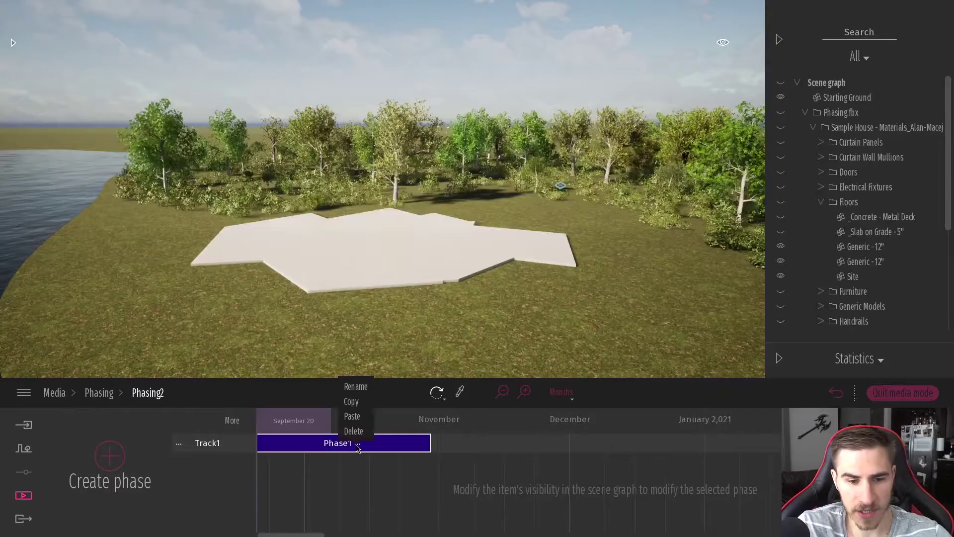
{"action": "left_click", "coordinate": [351, 391]}
{"action": "type", "text": "Foundation"}
{"action": "key", "text": "Return"}
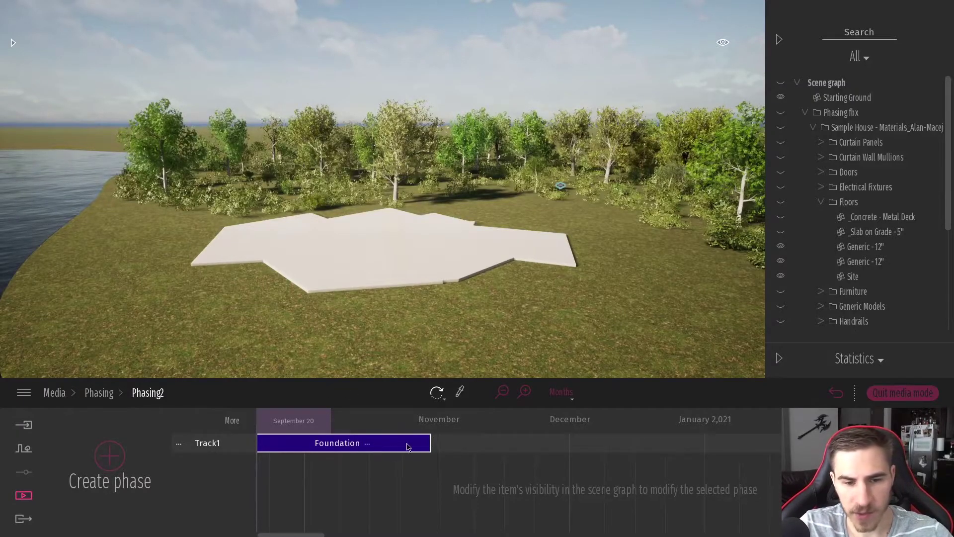
{"action": "left_click_drag", "start_coordinate": [430, 445], "coordinate": [338, 470]}
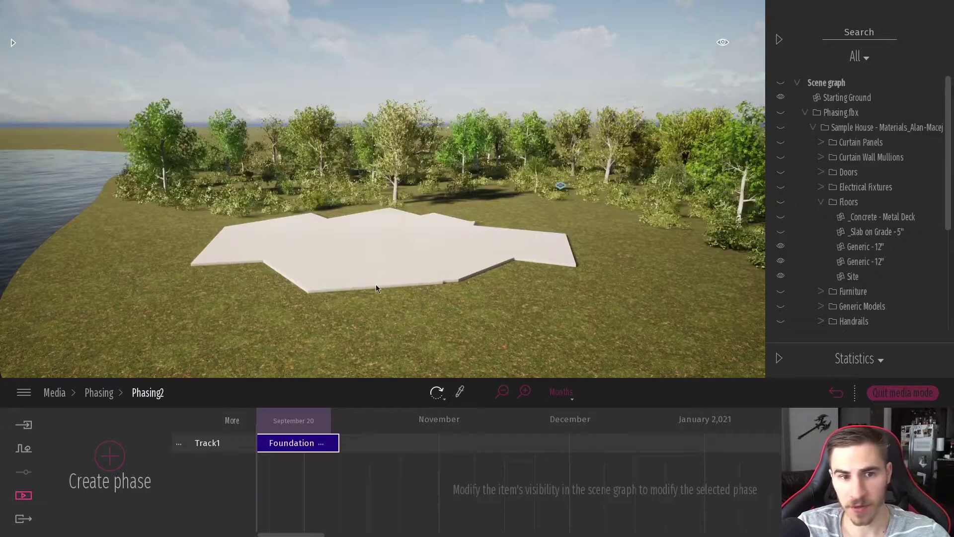
Step: Scrub the timeline date between September 24 and October 28 to check the scene inside and beyond the Foundation phase
{"action": "mouse_move", "coordinate": [283, 422]}
{"action": "left_mouse_down"}
{"action": "mouse_move", "coordinate": [323, 421]}
{"action": "mouse_move", "coordinate": [276, 423]}
{"action": "left_mouse_up"}
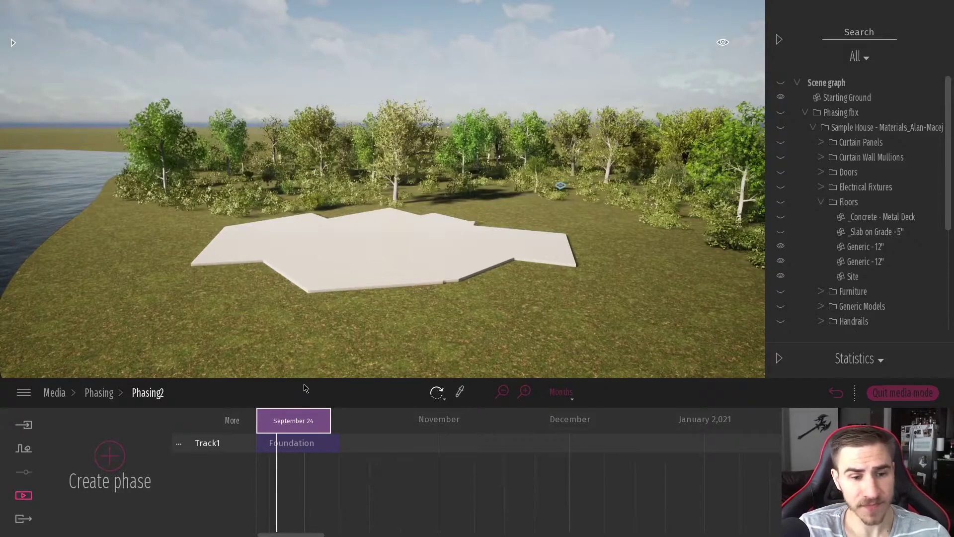
{"action": "left_click_drag", "start_coordinate": [285, 421], "coordinate": [370, 460]}
{"action": "left_click_drag", "start_coordinate": [392, 426], "coordinate": [411, 422]}
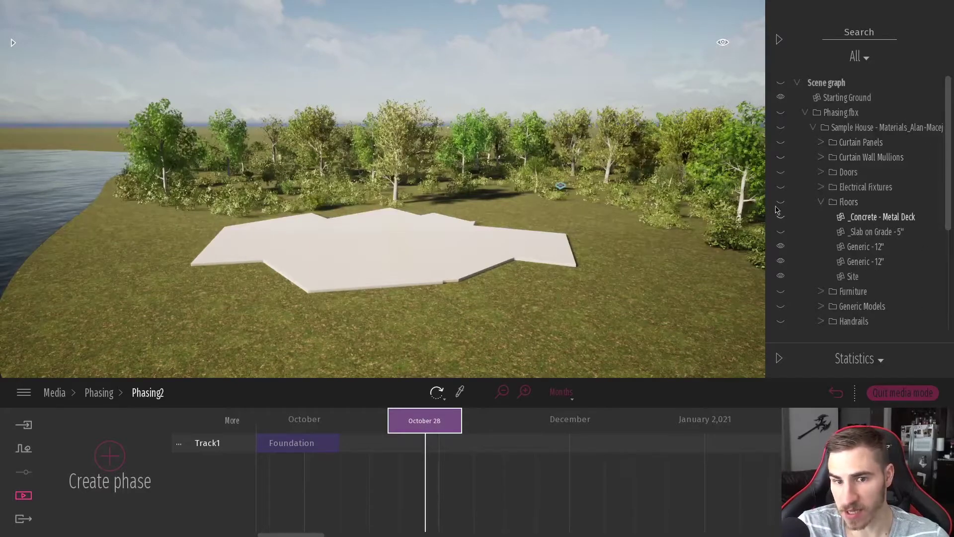
{"action": "mouse_move", "coordinate": [446, 420]}
{"action": "left_mouse_down"}
{"action": "mouse_move", "coordinate": [287, 422]}
{"action": "mouse_move", "coordinate": [354, 421]}
{"action": "mouse_move", "coordinate": [308, 422]}
{"action": "left_mouse_up"}
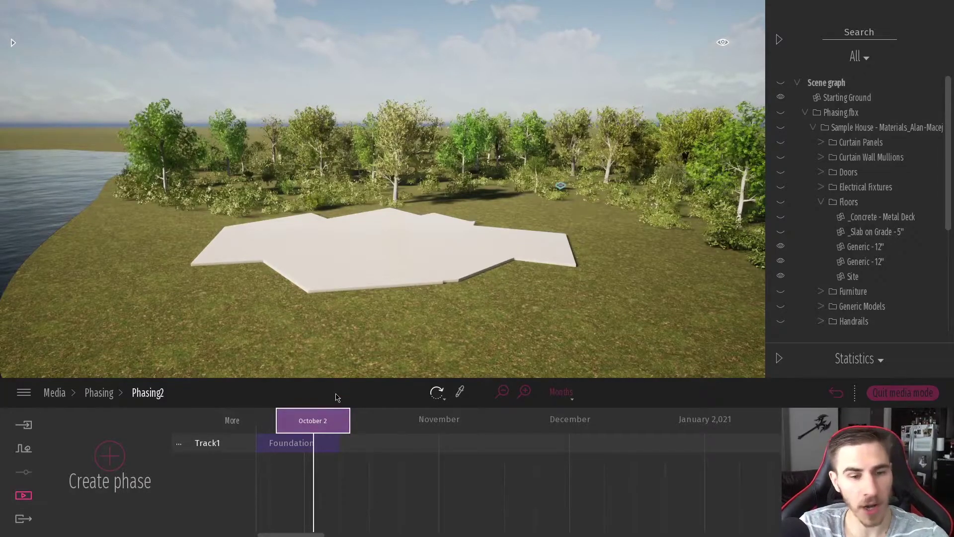
{"action": "mouse_move", "coordinate": [316, 424]}
{"action": "left_mouse_down"}
{"action": "mouse_move", "coordinate": [383, 422]}
{"action": "mouse_move", "coordinate": [336, 418]}
{"action": "mouse_move", "coordinate": [366, 409]}
{"action": "mouse_move", "coordinate": [349, 420]}
{"action": "mouse_move", "coordinate": [367, 420]}
{"action": "left_mouse_up"}
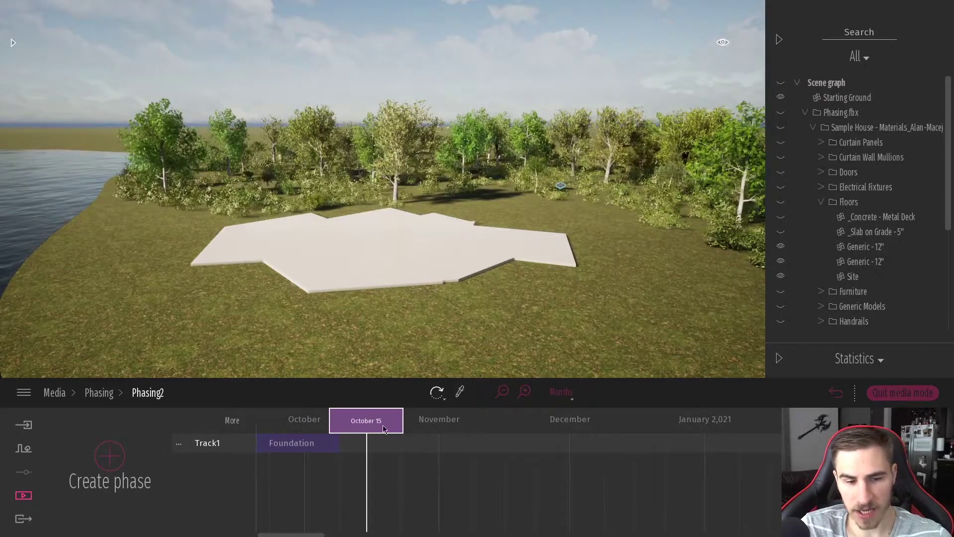
{"action": "left_click", "coordinate": [291, 449]}
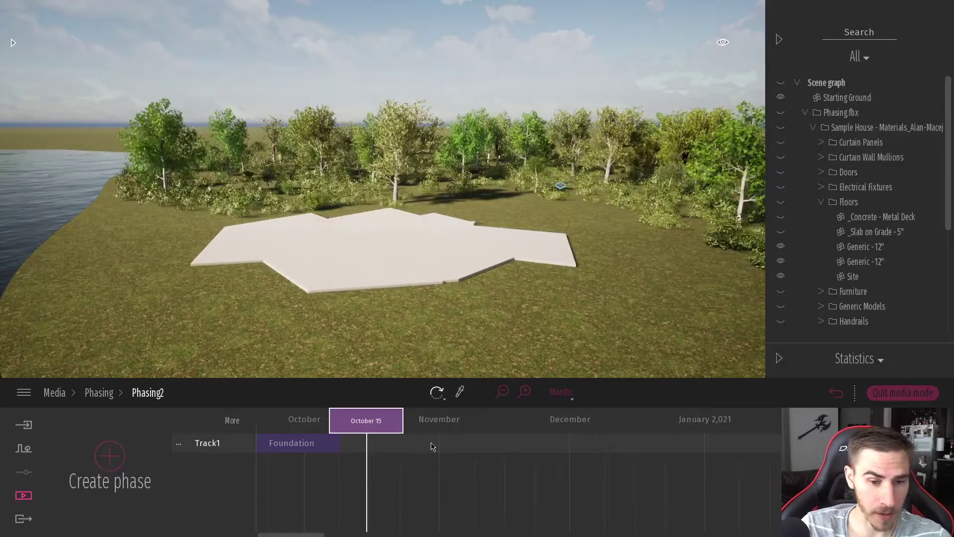
{"action": "left_click_drag", "start_coordinate": [380, 426], "coordinate": [335, 426]}
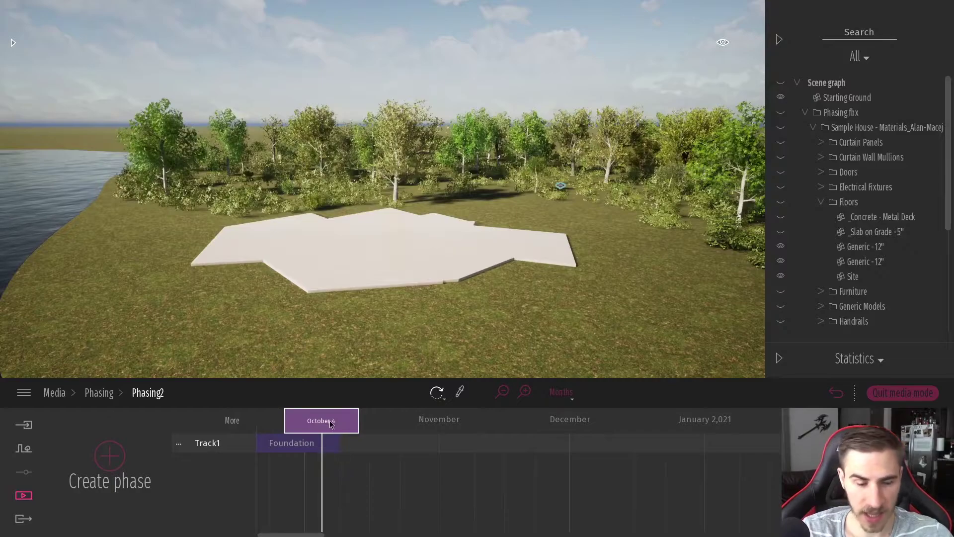
{"action": "left_click_drag", "start_coordinate": [333, 423], "coordinate": [346, 423]}
Step: Set the timeline date to October 13 and make Structural Columns and Structural Framing visible in the scene graph
{"action": "scroll", "coordinate": [916, 179], "scroll_direction": "down", "scroll_amount": 3}
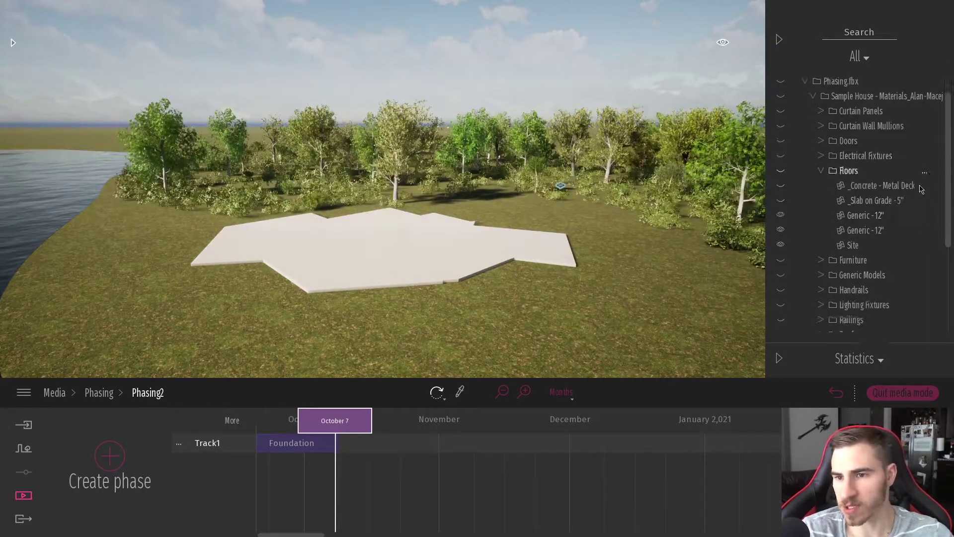
{"action": "scroll", "coordinate": [895, 165], "scroll_direction": "down", "scroll_amount": 2}
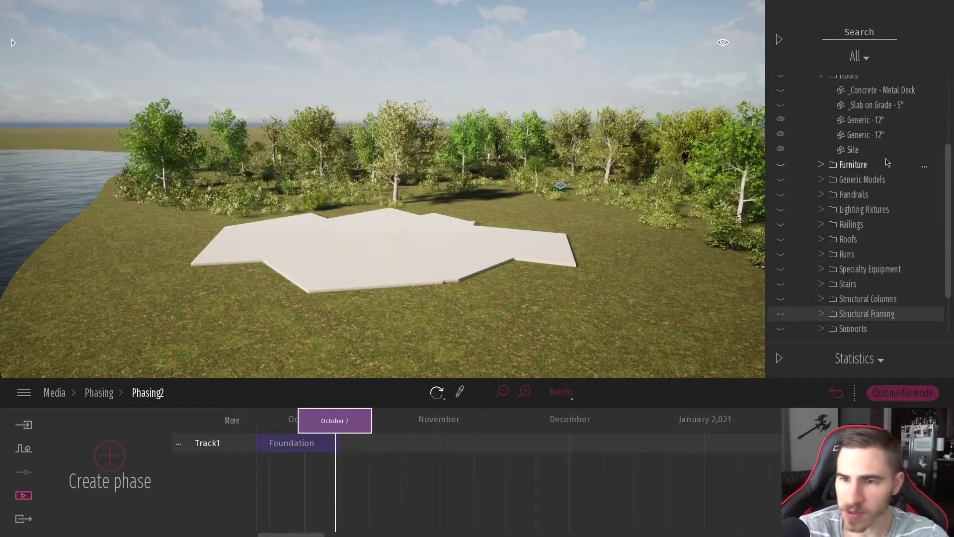
{"action": "scroll", "coordinate": [881, 171], "scroll_direction": "down", "scroll_amount": 1}
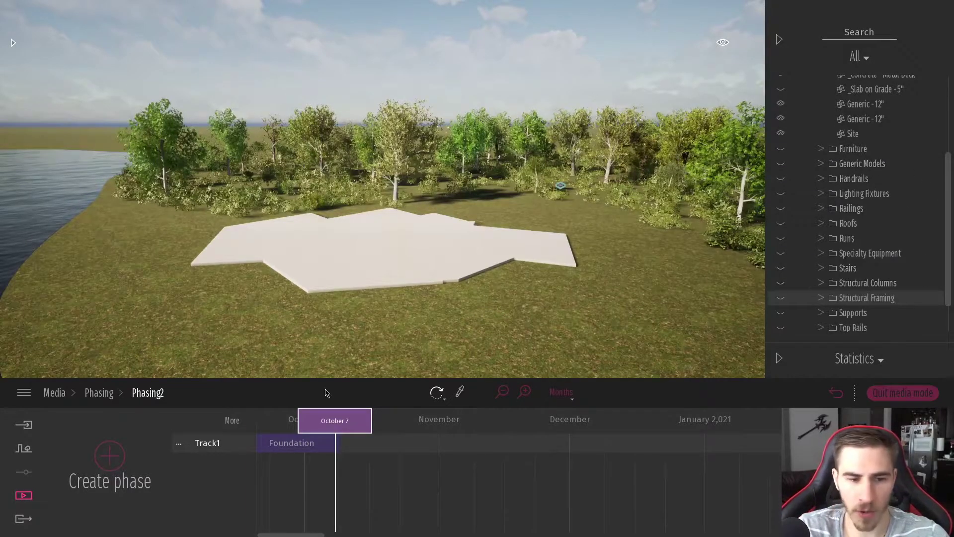
{"action": "left_click_drag", "start_coordinate": [337, 417], "coordinate": [357, 422]}
{"action": "left_click", "coordinate": [780, 283]}
{"action": "left_click", "coordinate": [781, 297]}
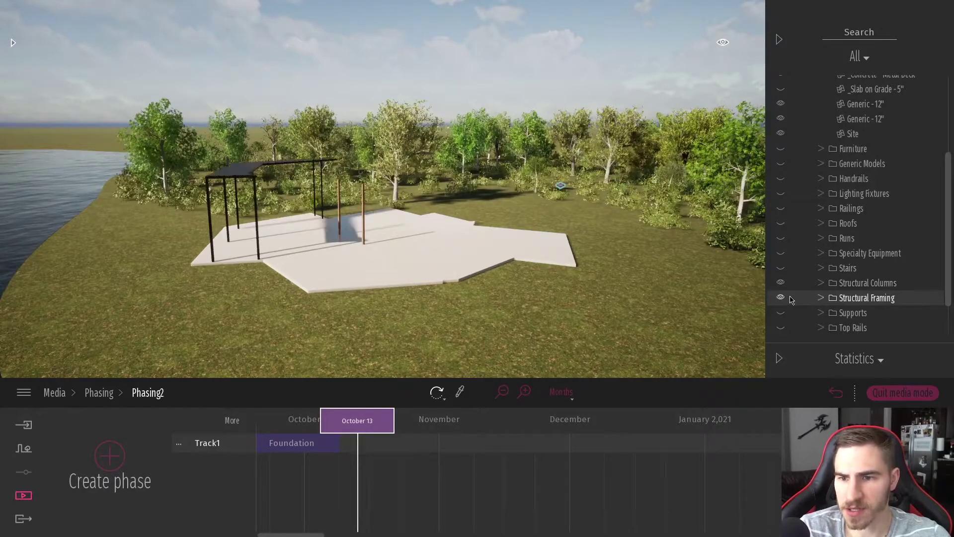
Step: Make the Top Rails, Supports and Stairs folders visible in the scene graph
{"action": "scroll", "coordinate": [783, 314], "scroll_direction": "down", "scroll_amount": 1}
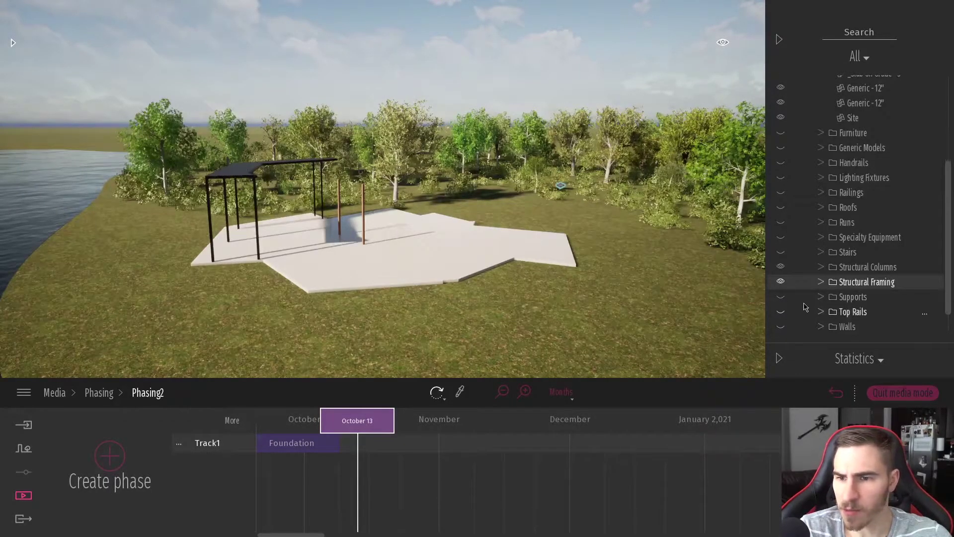
{"action": "left_click", "coordinate": [783, 313]}
{"action": "left_click", "coordinate": [781, 297]}
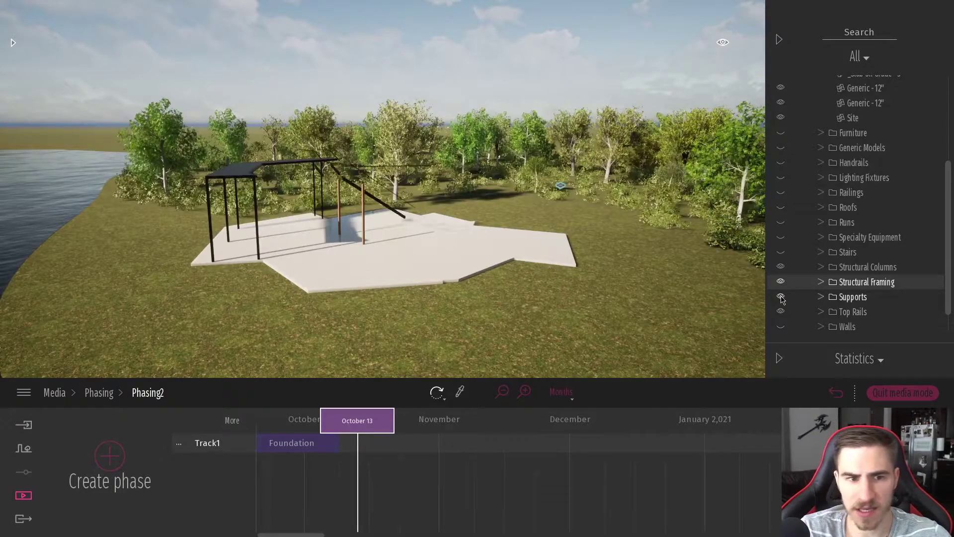
{"action": "scroll", "coordinate": [781, 298], "scroll_direction": "down", "scroll_amount": 1}
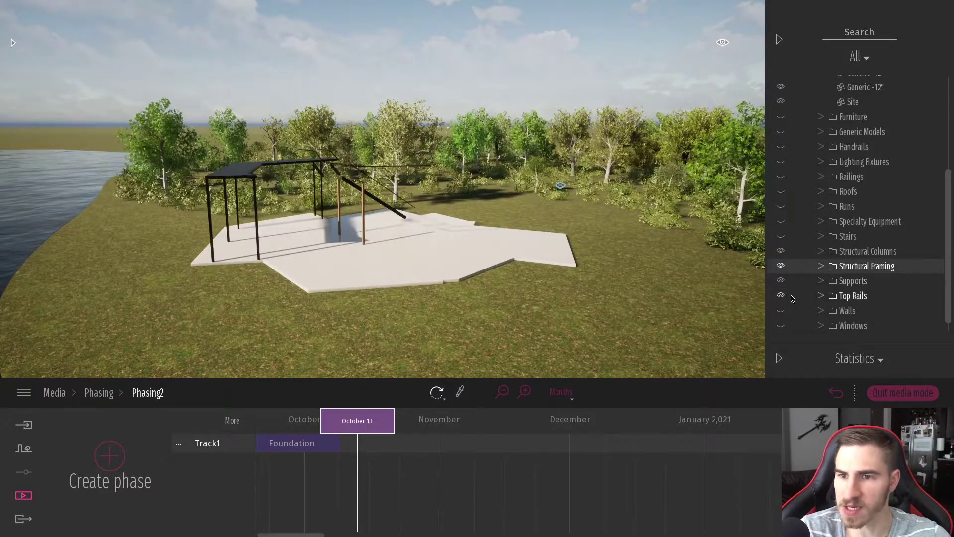
{"action": "scroll", "coordinate": [835, 266], "scroll_direction": "up", "scroll_amount": 2}
{"action": "left_click", "coordinate": [781, 267]}
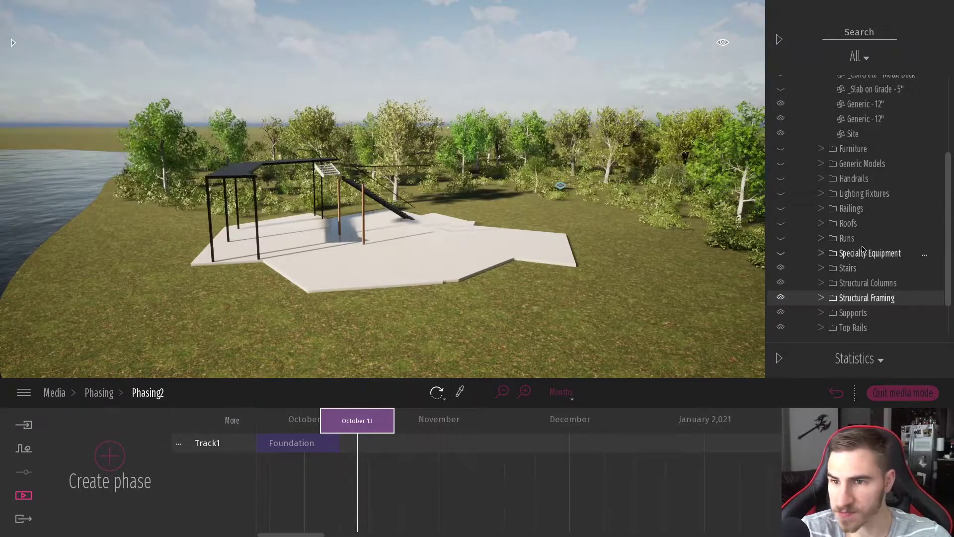
Step: Temporarily show the Railings folder and hide it again
{"action": "scroll", "coordinate": [851, 219], "scroll_direction": "up", "scroll_amount": 1}
{"action": "left_click", "coordinate": [781, 224]}
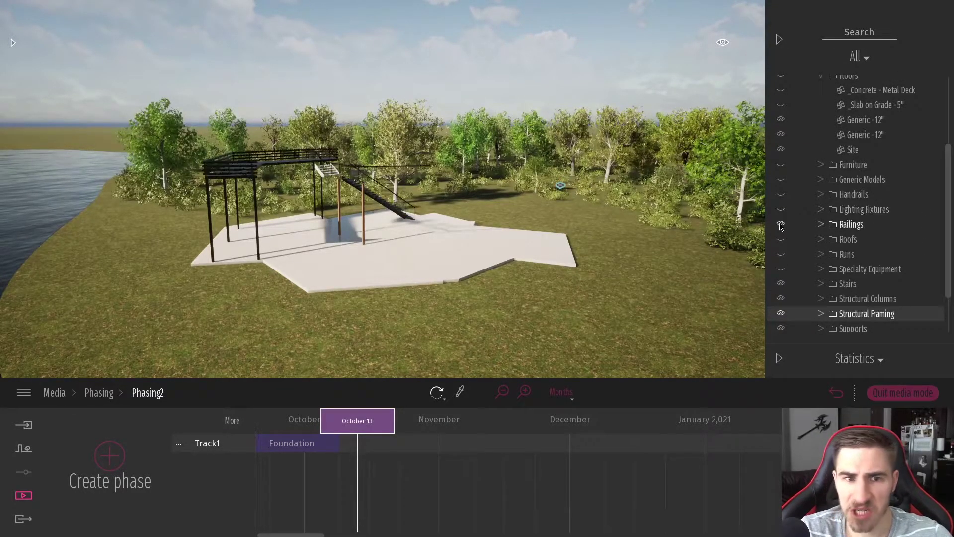
{"action": "left_click", "coordinate": [780, 226]}
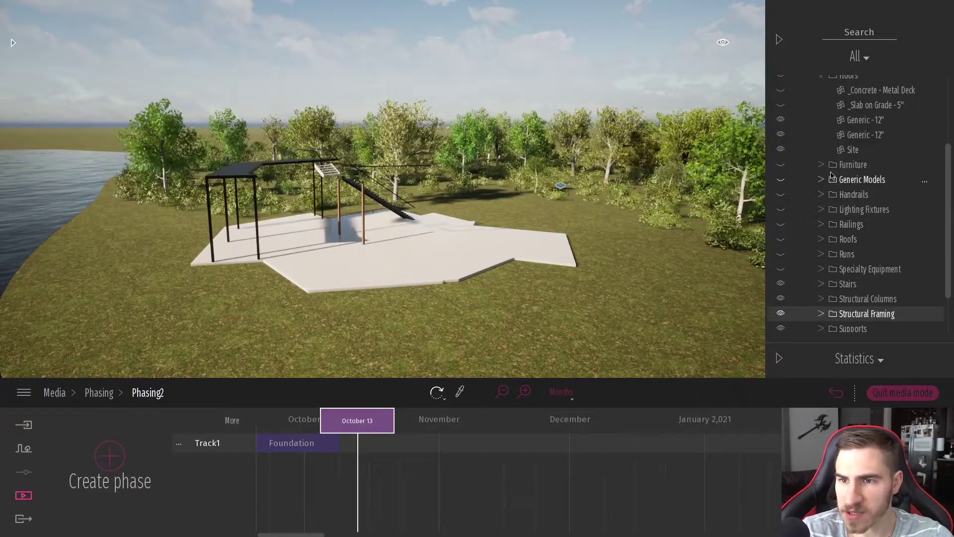
Step: Try a second phase on Track1 starting October 13, shift it to mid-November, and delete it
{"action": "scroll", "coordinate": [840, 209], "scroll_direction": "down", "scroll_amount": 4}
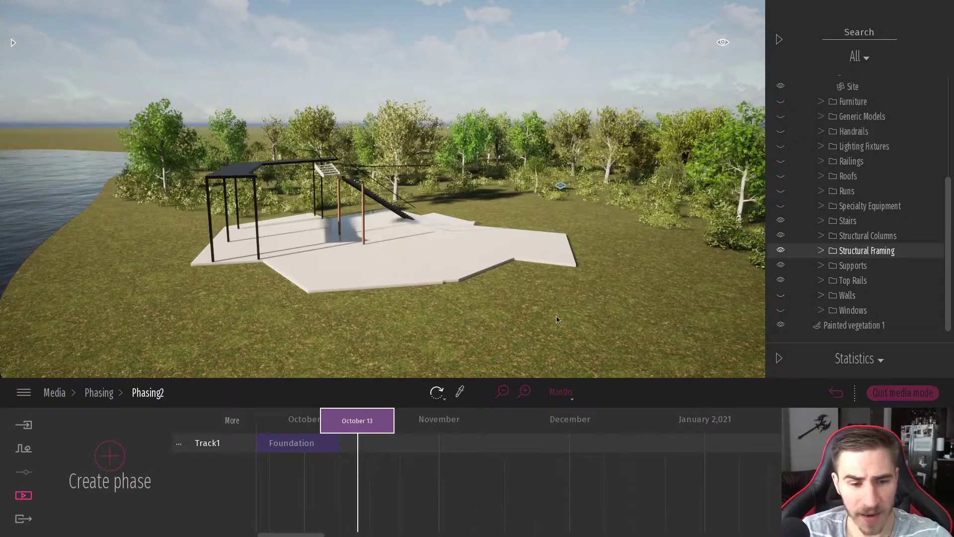
{"action": "left_click", "coordinate": [109, 455]}
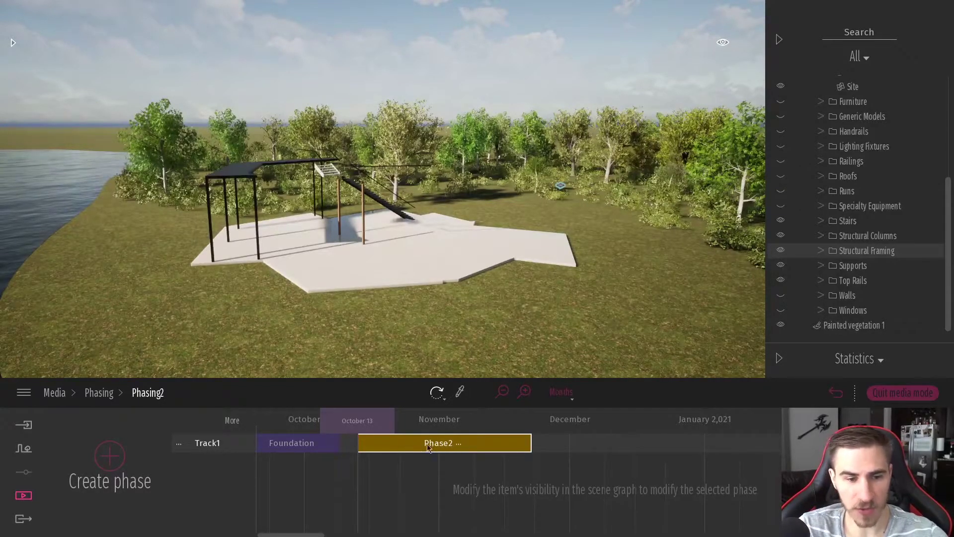
{"action": "left_click_drag", "start_coordinate": [388, 447], "coordinate": [541, 439]}
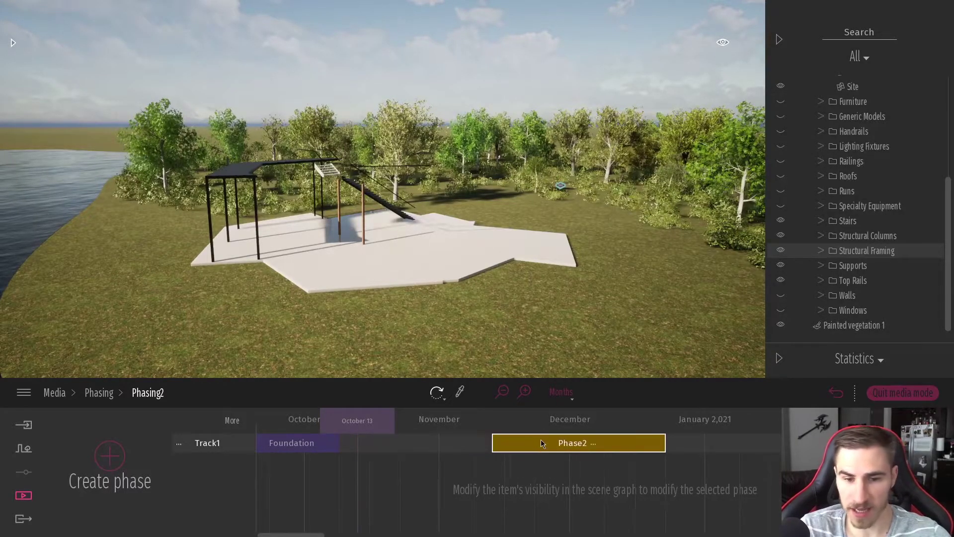
{"action": "right_click", "coordinate": [532, 446]}
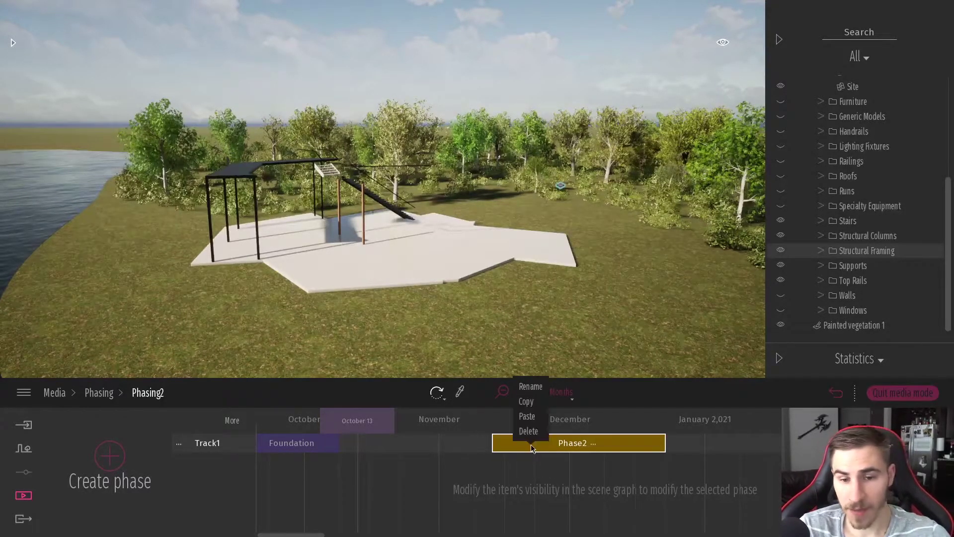
{"action": "left_click", "coordinate": [530, 431]}
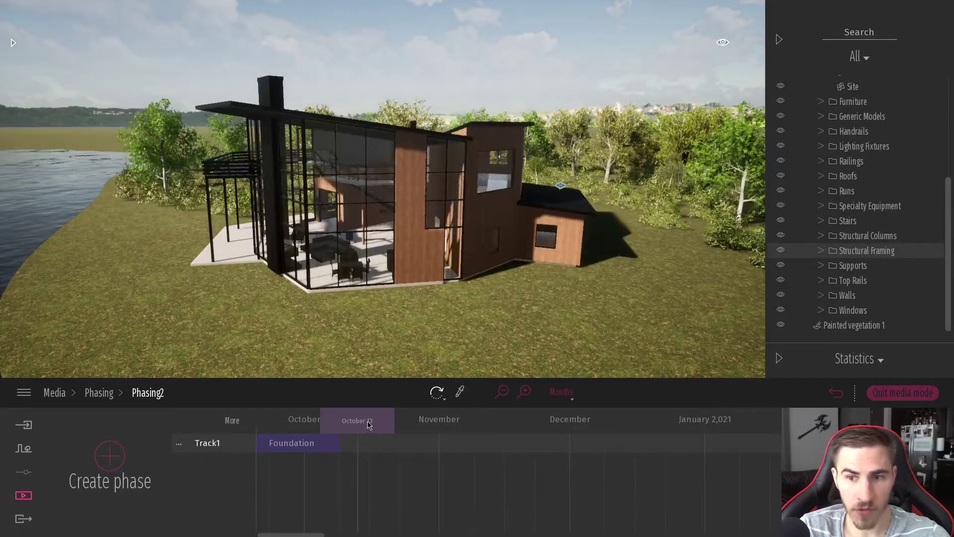
Step: Set the timeline date to October 6 and make Structural Framing, Supports, Structural Columns, Stairs and Runs visible
{"action": "left_click_drag", "start_coordinate": [369, 422], "coordinate": [328, 423]}
{"action": "left_click", "coordinate": [780, 250]}
{"action": "left_click", "coordinate": [781, 265]}
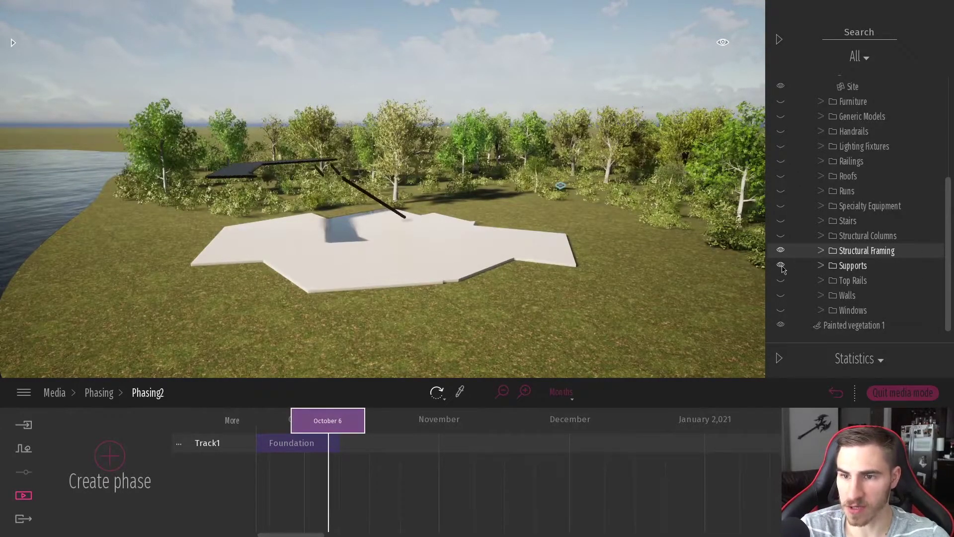
{"action": "left_click", "coordinate": [780, 234]}
{"action": "left_click", "coordinate": [781, 220]}
{"action": "left_click", "coordinate": [781, 191]}
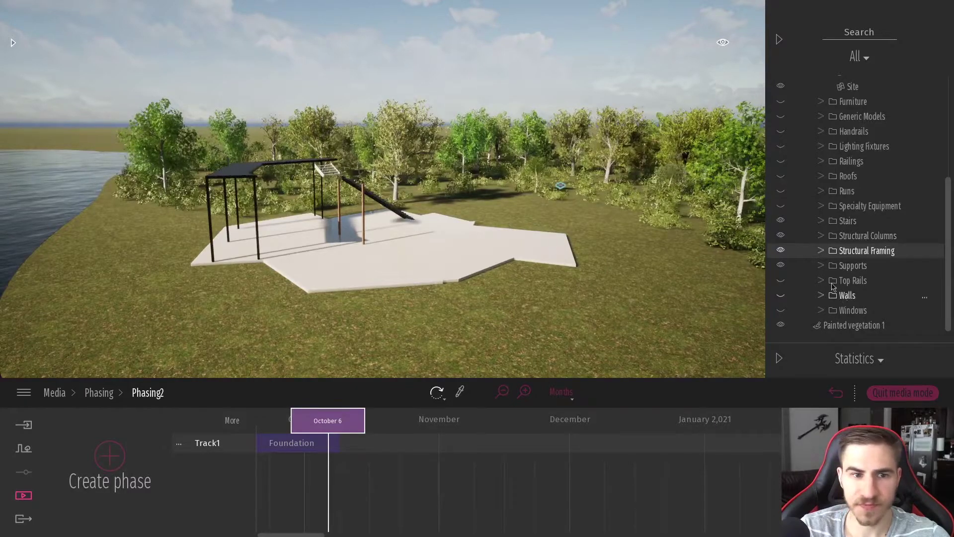
{"action": "scroll", "coordinate": [795, 209], "scroll_direction": "up", "scroll_amount": 1}
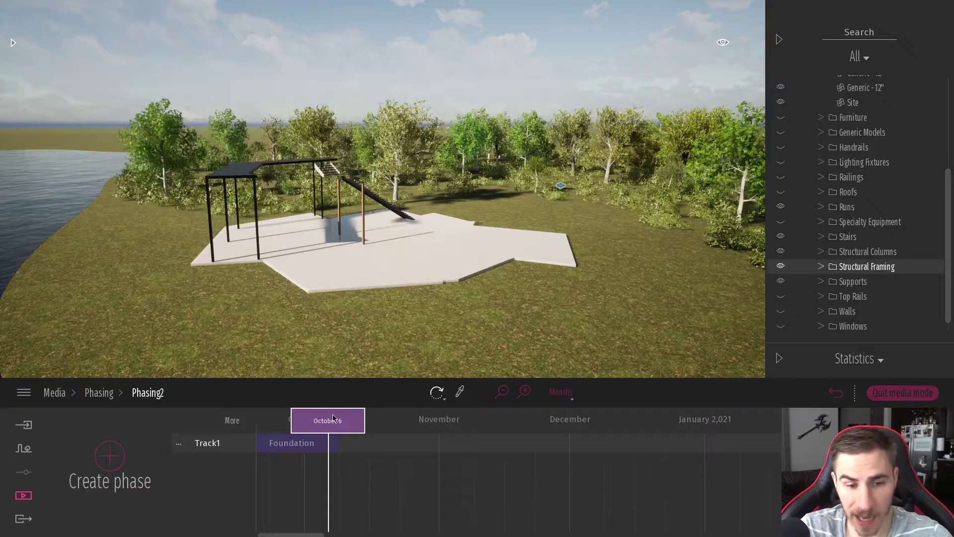
Step: Create a phase on Track2 starting October 6, rename it Structure, and deselect it
{"action": "left_click", "coordinate": [295, 443]}
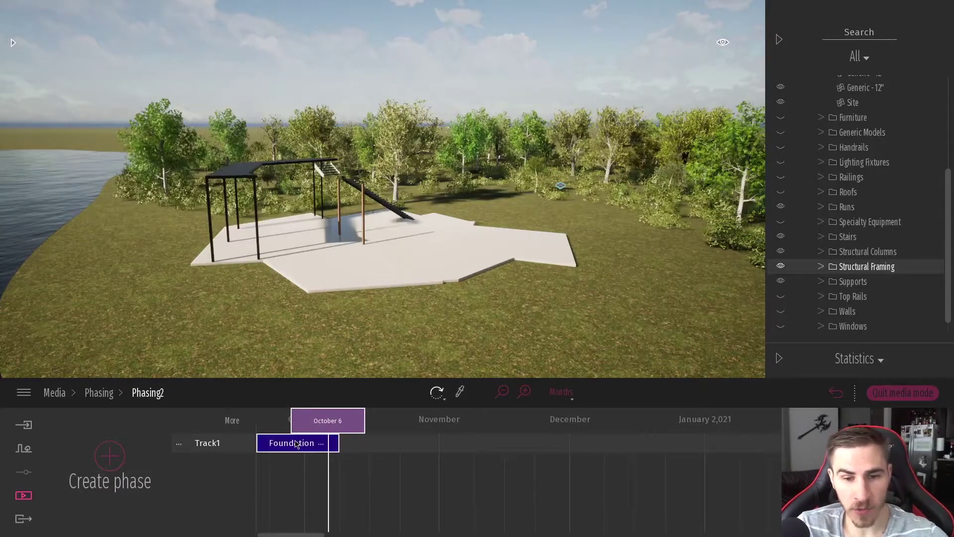
{"action": "left_click", "coordinate": [117, 465]}
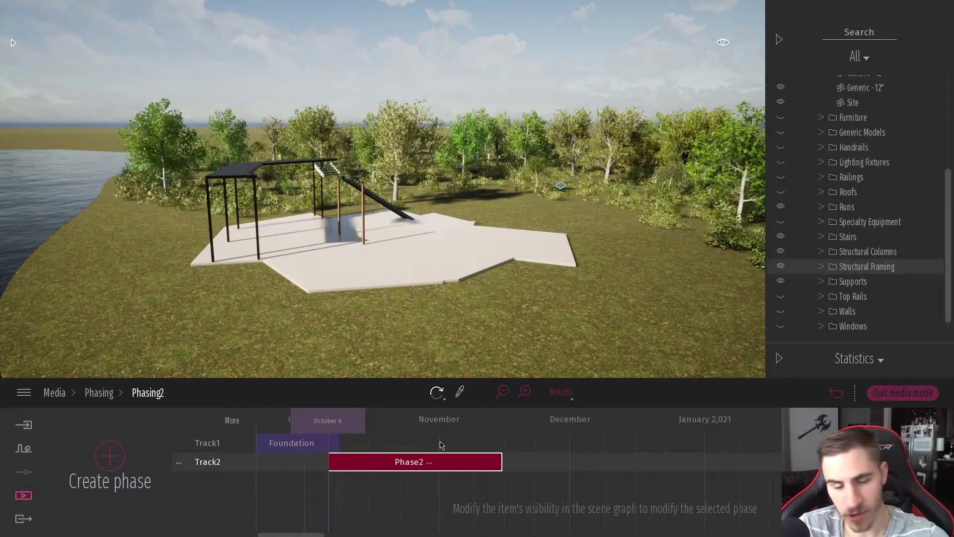
{"action": "left_click", "coordinate": [430, 462]}
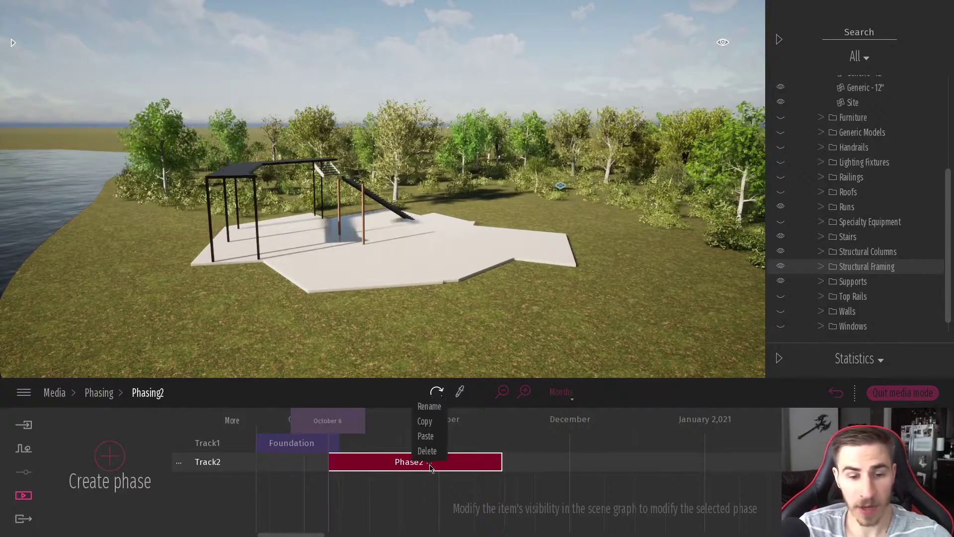
{"action": "left_click", "coordinate": [427, 414]}
{"action": "type", "text": "S"}
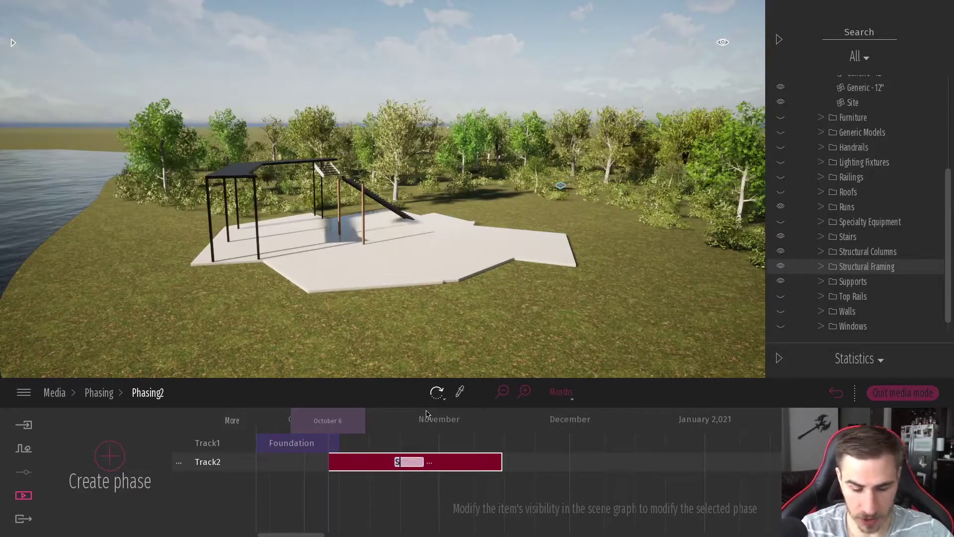
{"action": "type", "text": "tructure"}
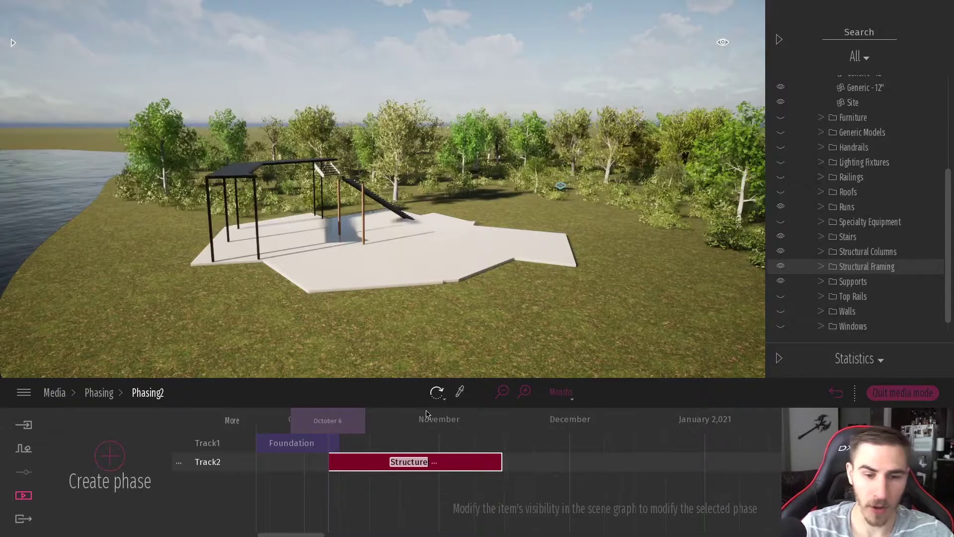
{"action": "key", "text": "Return"}
{"action": "left_click", "coordinate": [584, 442]}
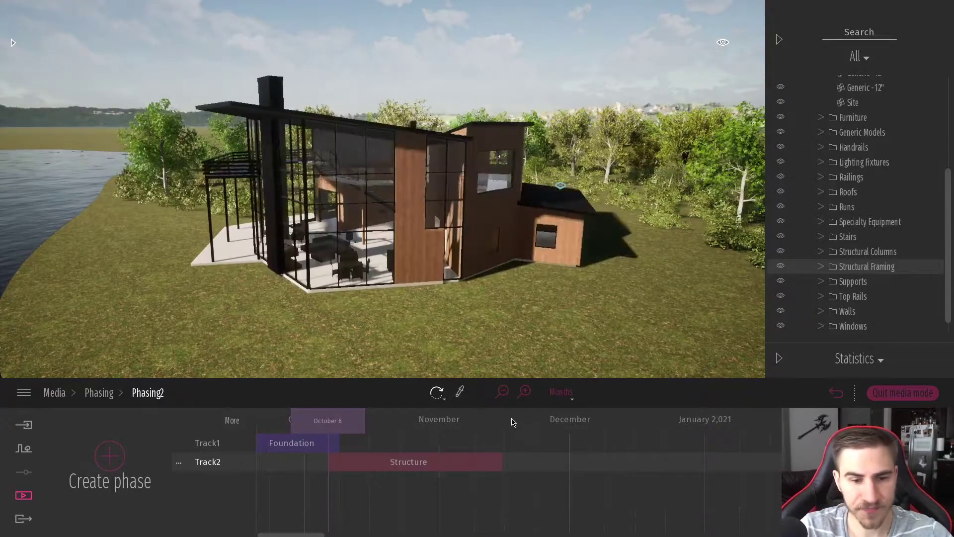
Step: Scrub through the Structure phase and set the timeline date to November 15, at the phase's end
{"action": "mouse_move", "coordinate": [354, 415]}
{"action": "left_mouse_down"}
{"action": "mouse_move", "coordinate": [362, 415]}
{"action": "mouse_move", "coordinate": [278, 415]}
{"action": "mouse_move", "coordinate": [353, 413]}
{"action": "mouse_move", "coordinate": [310, 417]}
{"action": "mouse_move", "coordinate": [347, 420]}
{"action": "mouse_move", "coordinate": [350, 428]}
{"action": "mouse_move", "coordinate": [314, 431]}
{"action": "mouse_move", "coordinate": [357, 440]}
{"action": "mouse_move", "coordinate": [284, 445]}
{"action": "mouse_move", "coordinate": [327, 443]}
{"action": "left_mouse_up"}
{"action": "left_click_drag", "start_coordinate": [399, 442], "coordinate": [425, 452]}
{"action": "mouse_move", "coordinate": [428, 420]}
{"action": "left_mouse_down"}
{"action": "mouse_move", "coordinate": [513, 408]}
{"action": "mouse_move", "coordinate": [502, 412]}
{"action": "left_mouse_up"}
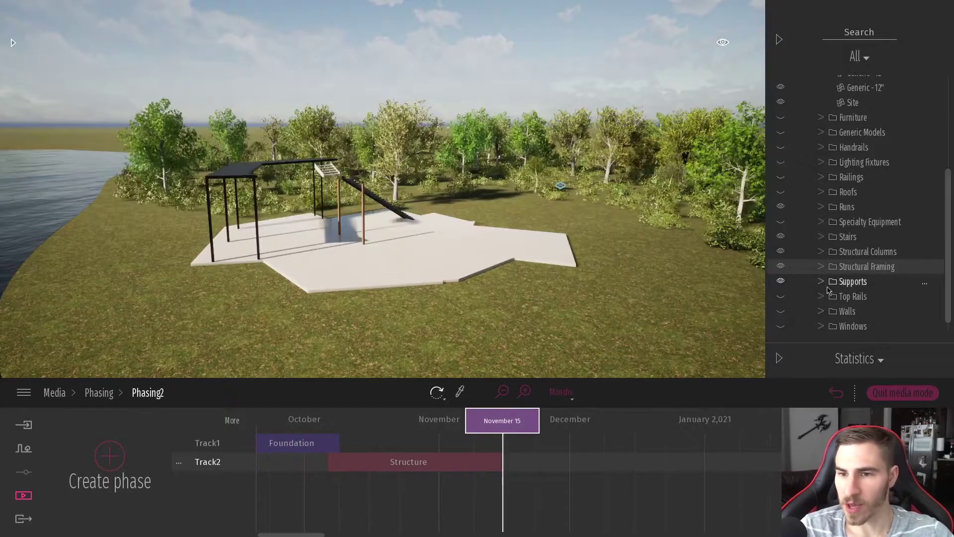
Step: Make the Walls, Doors, Curtain Wall Mullions, Curtain Panels and Windows groups visible in the scene graph at November 15
{"action": "left_click", "coordinate": [780, 311]}
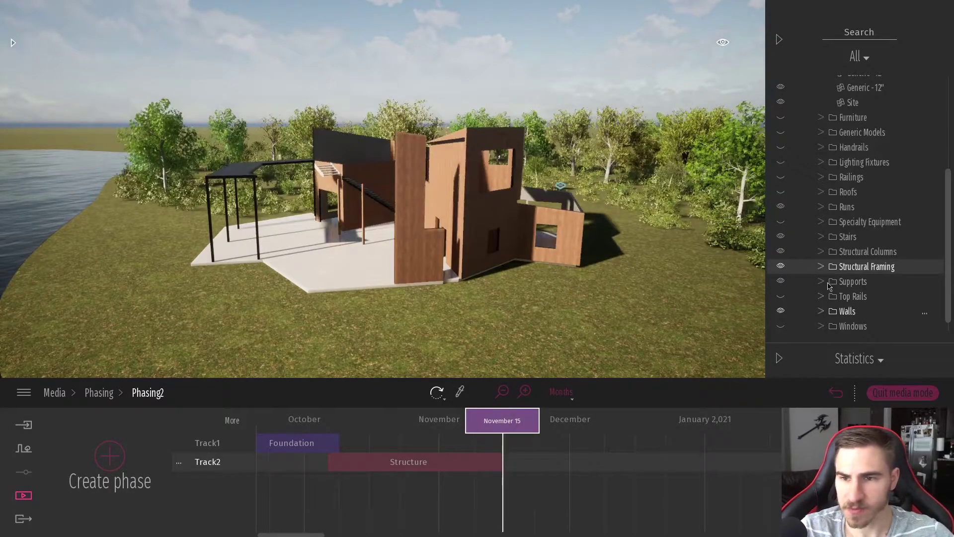
{"action": "scroll", "coordinate": [840, 278], "scroll_direction": "down", "scroll_amount": 1}
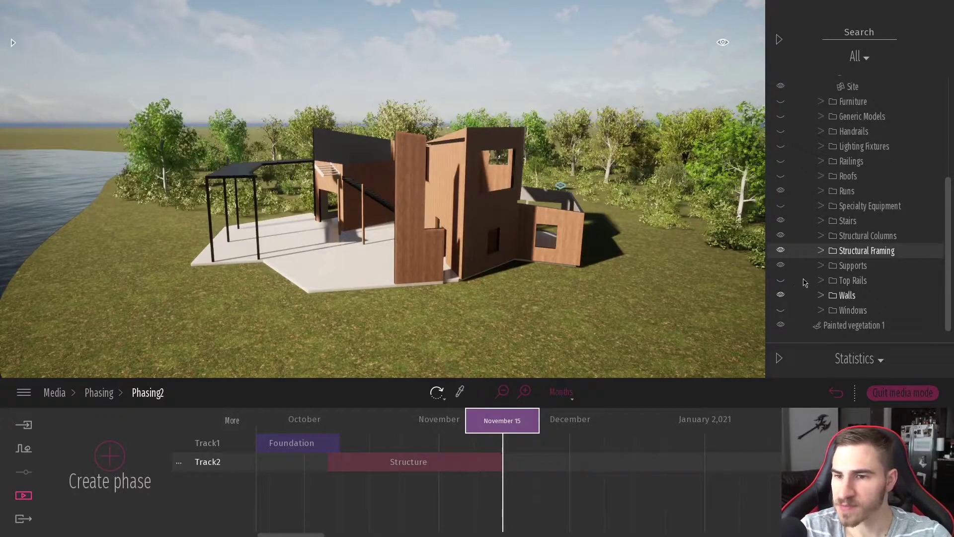
{"action": "scroll", "coordinate": [817, 221], "scroll_direction": "up", "scroll_amount": 5}
{"action": "scroll", "coordinate": [820, 214], "scroll_direction": "up", "scroll_amount": 7}
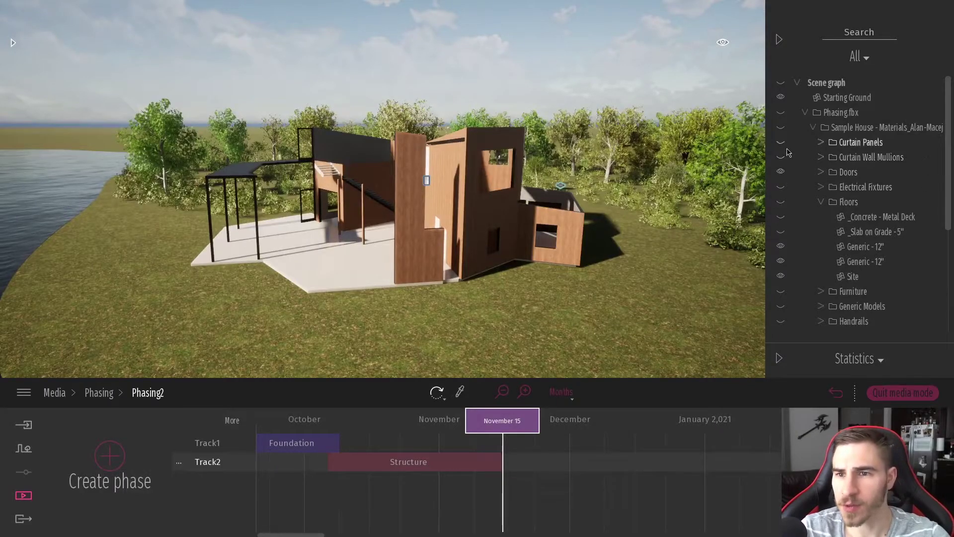
{"action": "left_click", "coordinate": [780, 157]}
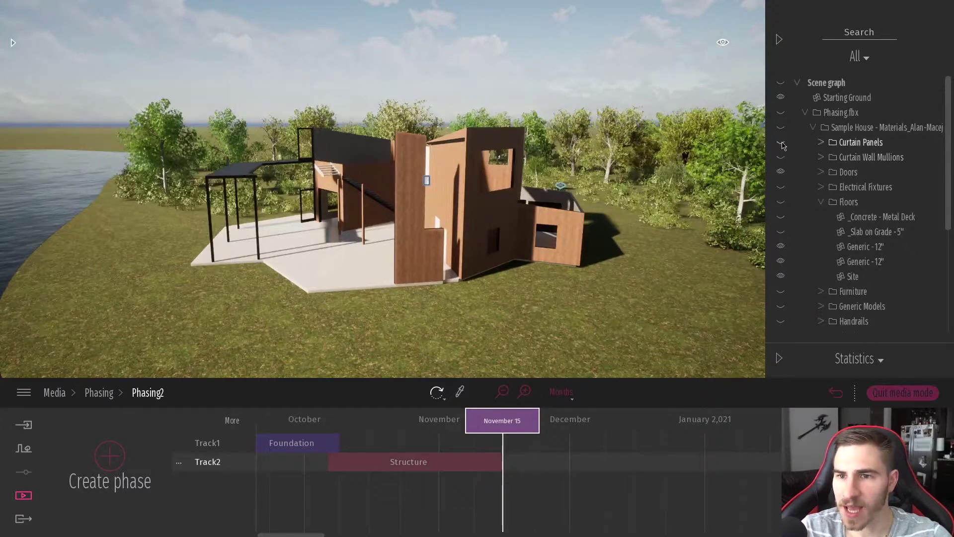
{"action": "left_click", "coordinate": [780, 142]}
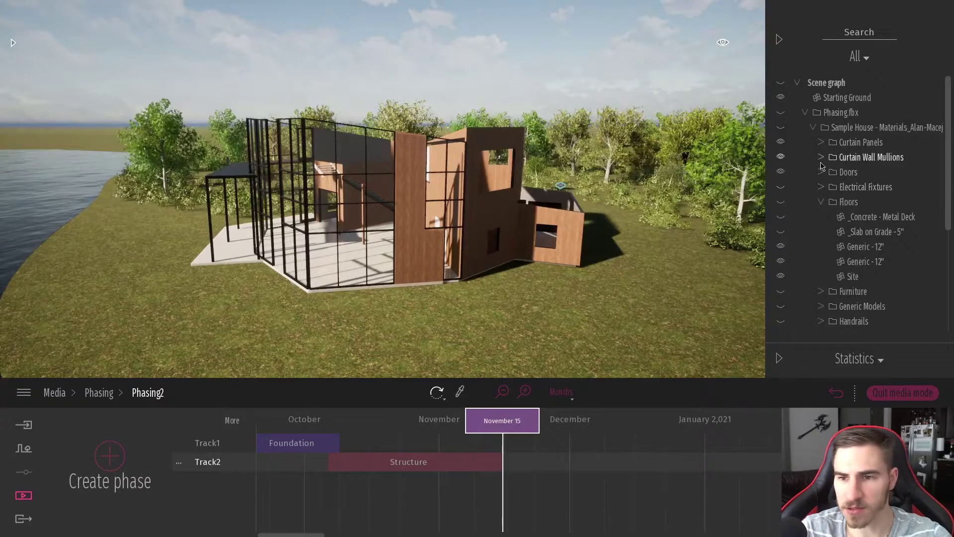
{"action": "scroll", "coordinate": [839, 145], "scroll_direction": "down", "scroll_amount": 4}
{"action": "left_click", "coordinate": [780, 250]}
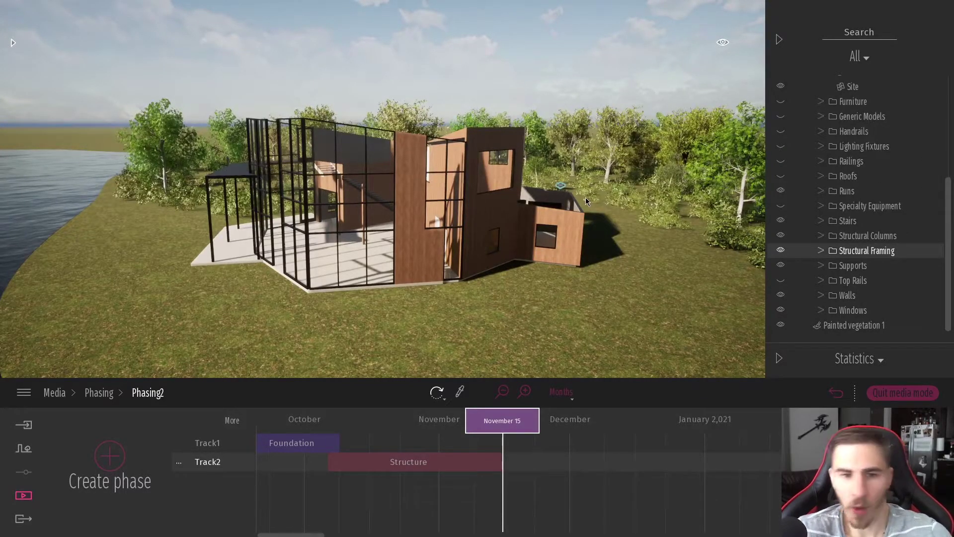
Step: Create a third phase on Track2 starting November 15 and scrub the timeline back and forth to check the model's changes
{"action": "left_click", "coordinate": [109, 456]}
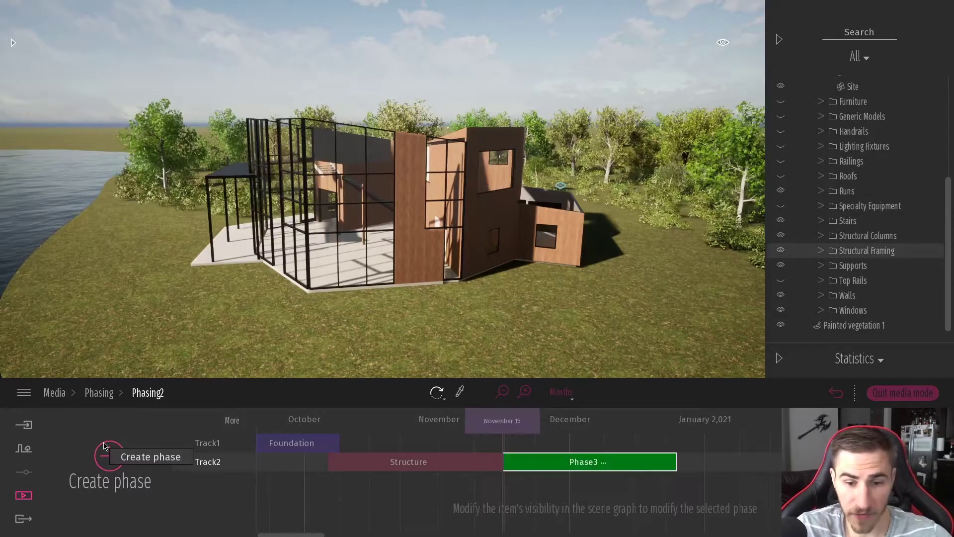
{"action": "left_click_drag", "start_coordinate": [504, 423], "coordinate": [470, 457]}
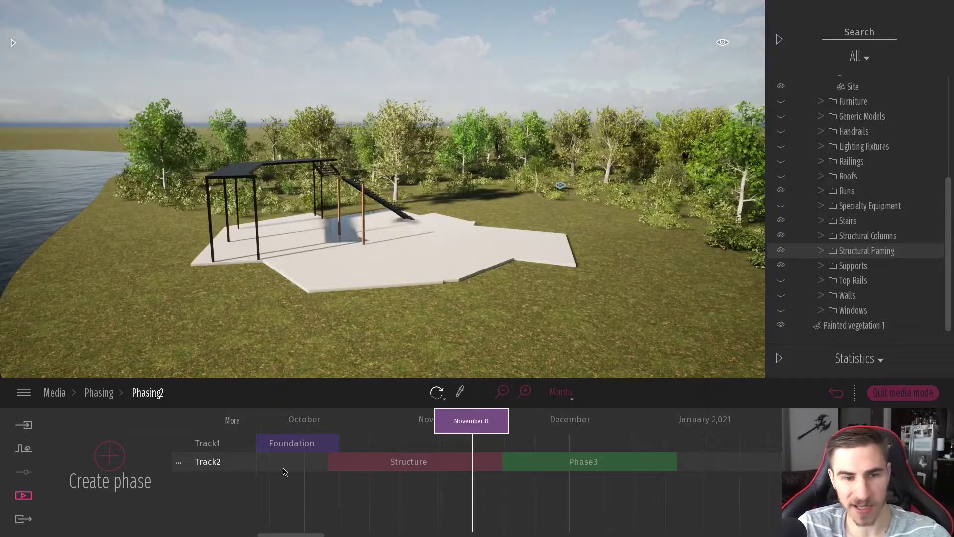
{"action": "left_click_drag", "start_coordinate": [475, 423], "coordinate": [389, 423]}
{"action": "left_click_drag", "start_coordinate": [404, 465], "coordinate": [532, 465]}
Step: Rename the third phase as Walls and set the timeline date to December 15
{"action": "right_click", "coordinate": [605, 463]}
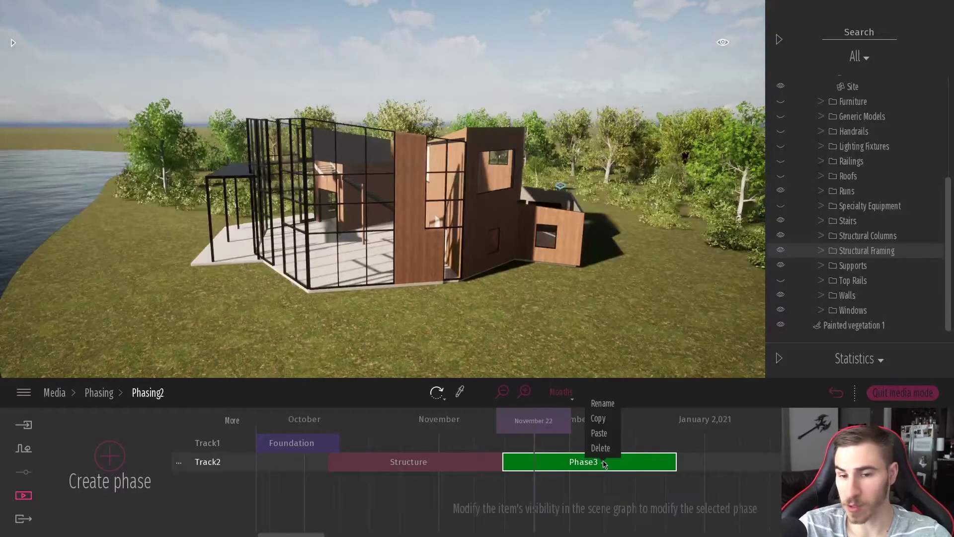
{"action": "left_click", "coordinate": [602, 403]}
{"action": "type", "text": "Walls"}
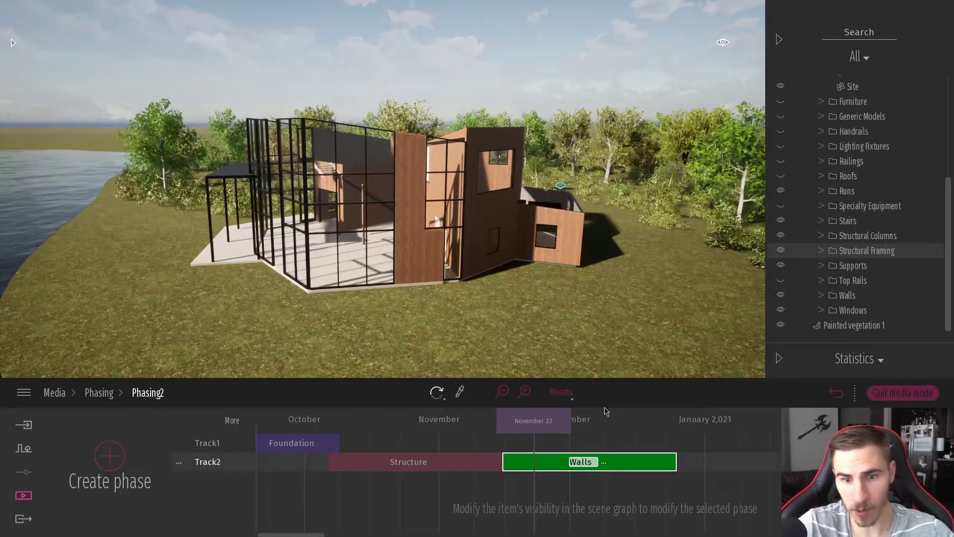
{"action": "left_click", "coordinate": [633, 421]}
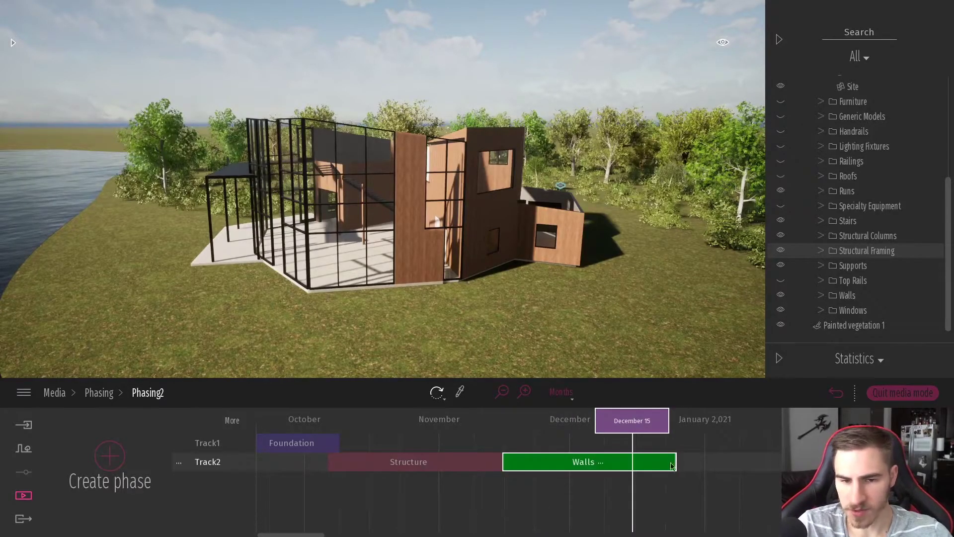
Step: Shorten the Structure phase to end at the start of November, and make Walls span from there to the start of December
{"action": "left_click", "coordinate": [456, 465]}
{"action": "left_click_drag", "start_coordinate": [502, 462], "coordinate": [430, 517]}
{"action": "left_click", "coordinate": [505, 465]}
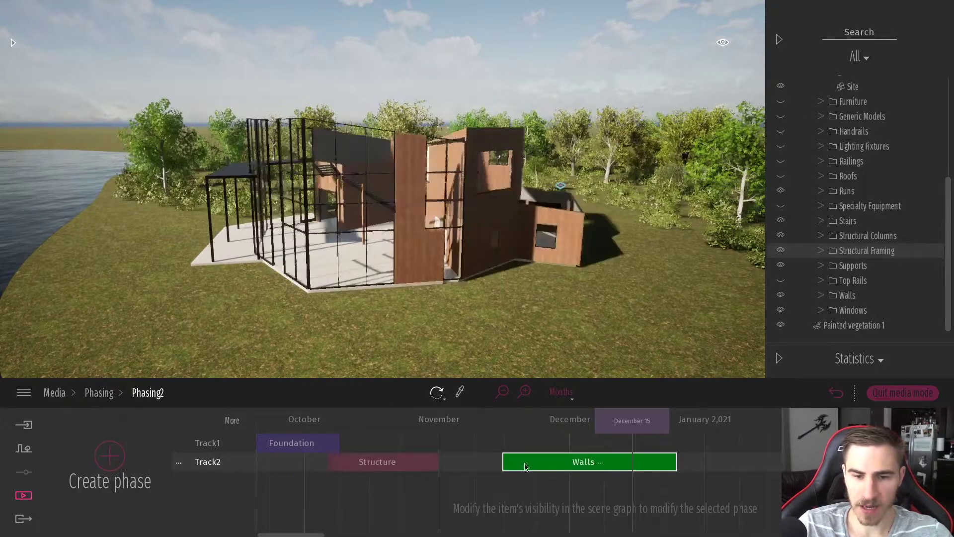
{"action": "left_click_drag", "start_coordinate": [505, 464], "coordinate": [442, 464]}
{"action": "left_click_drag", "start_coordinate": [677, 470], "coordinate": [570, 466]}
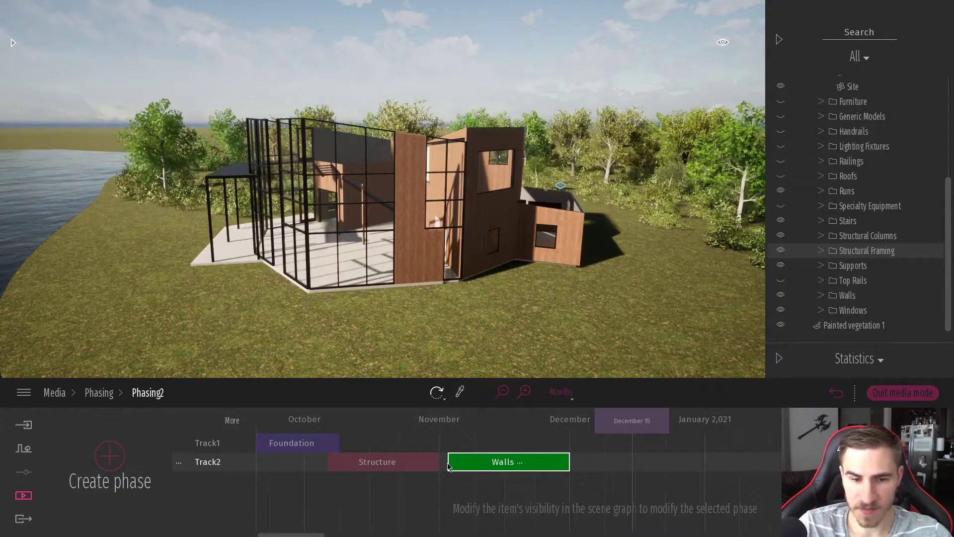
{"action": "left_click_drag", "start_coordinate": [448, 462], "coordinate": [440, 462]}
Step: Set the timeline date to November 22 and make the _Concrete - Metal Deck and _Slab on Grade - 5" floors and Electrical Fixtures visible
{"action": "left_click_drag", "start_coordinate": [599, 421], "coordinate": [576, 427]}
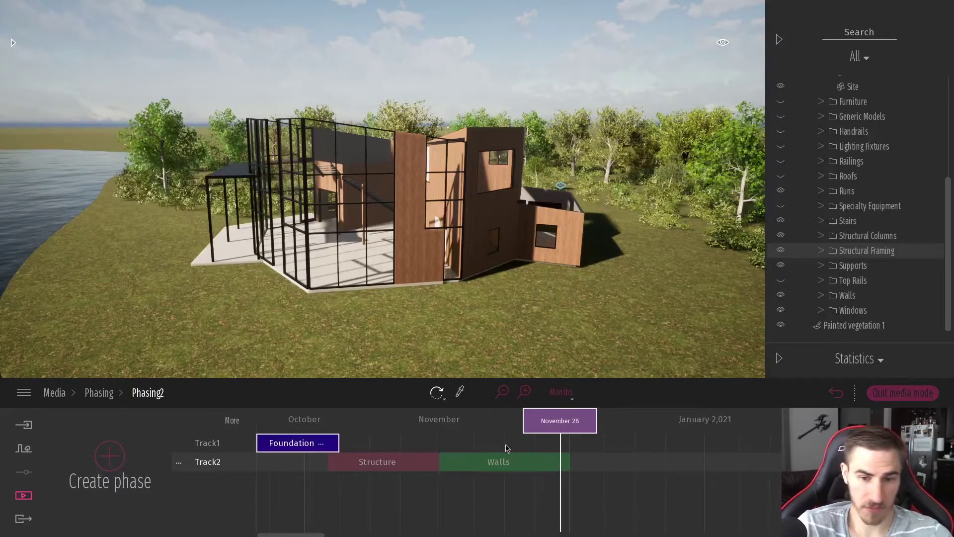
{"action": "left_click_drag", "start_coordinate": [551, 422], "coordinate": [533, 430]}
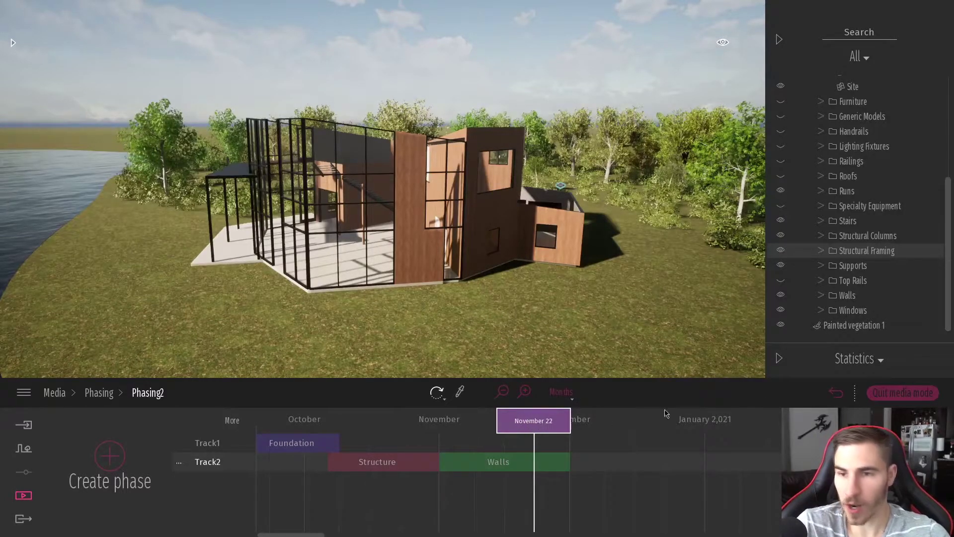
{"action": "scroll", "coordinate": [901, 239], "scroll_direction": "up", "scroll_amount": 5}
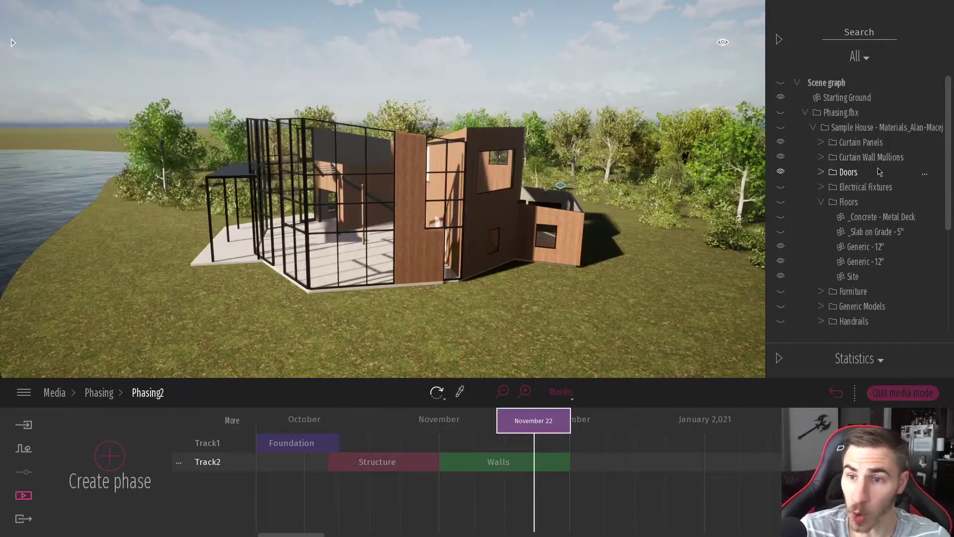
{"action": "left_click", "coordinate": [781, 217]}
{"action": "left_click", "coordinate": [781, 231]}
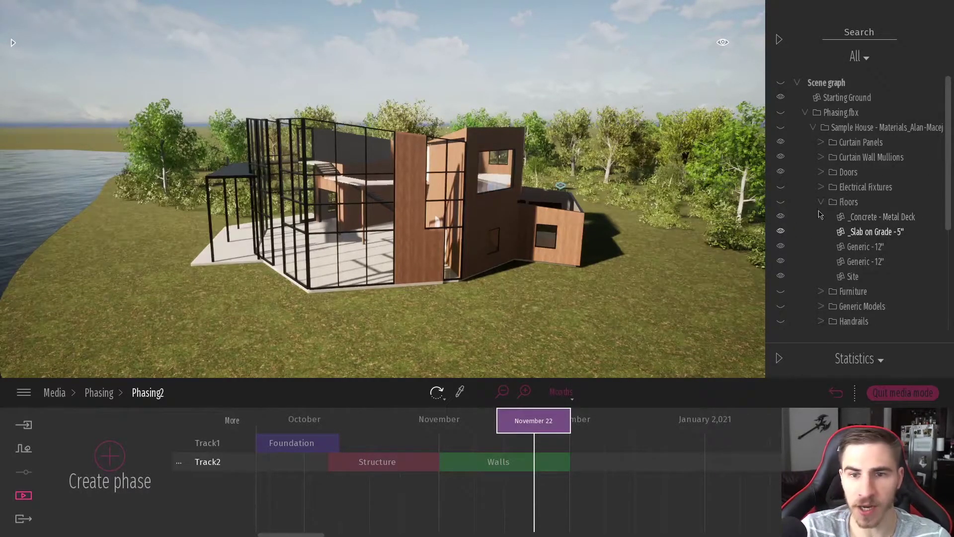
{"action": "left_click", "coordinate": [781, 186]}
Step: Make the Roofs and Specialty Equipment groups visible in the scene graph
{"action": "scroll", "coordinate": [862, 243], "scroll_direction": "down", "scroll_amount": 3}
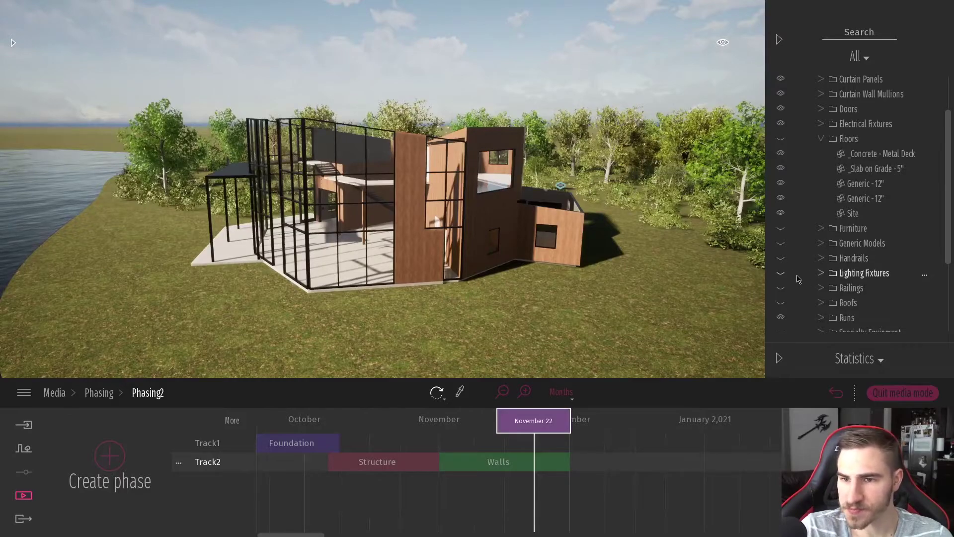
{"action": "left_click", "coordinate": [781, 302]}
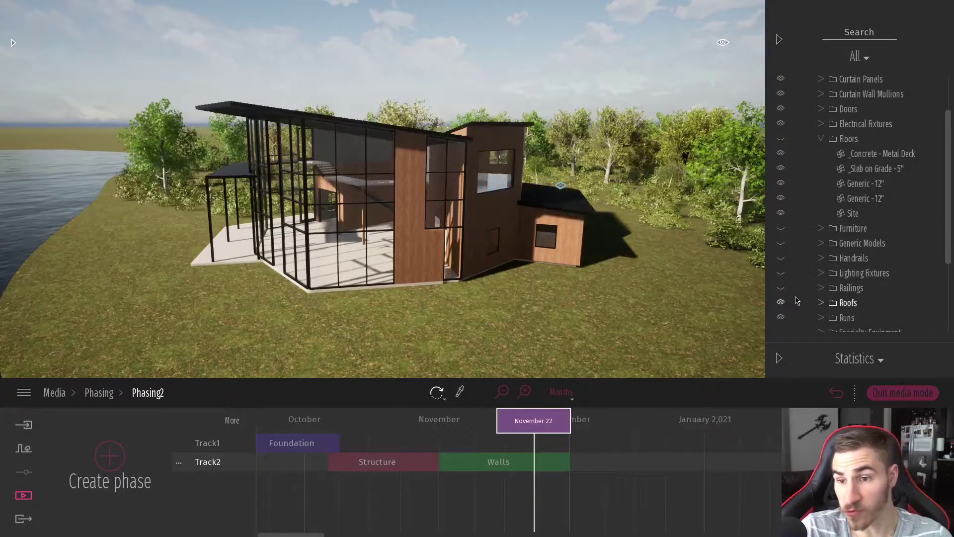
{"action": "scroll", "coordinate": [845, 273], "scroll_direction": "down", "scroll_amount": 3}
{"action": "left_click", "coordinate": [781, 253]}
{"action": "scroll", "coordinate": [850, 217], "scroll_direction": "down", "scroll_amount": 2}
{"action": "scroll", "coordinate": [865, 213], "scroll_direction": "up", "scroll_amount": 6}
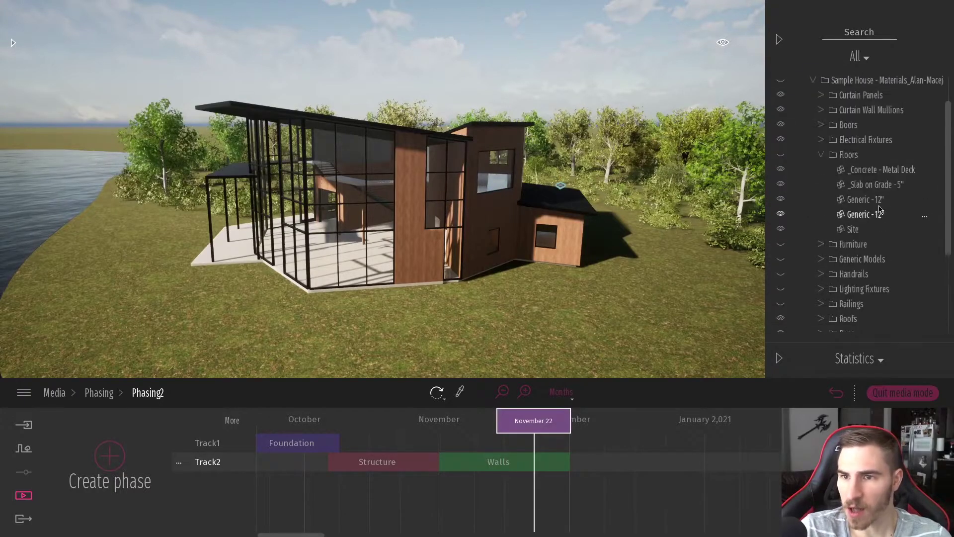
{"action": "scroll", "coordinate": [854, 174], "scroll_direction": "up", "scroll_amount": 2}
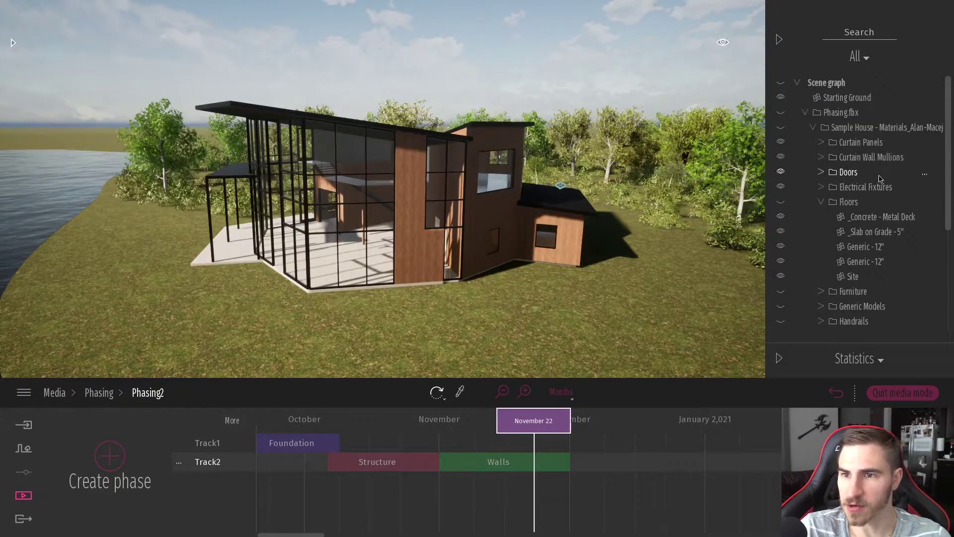
Step: Collapse the Floors group and make Generic Models, Handrails, Railings and Top Rails visible
{"action": "left_click", "coordinate": [822, 203]}
{"action": "scroll", "coordinate": [820, 203], "scroll_direction": "down", "scroll_amount": 1}
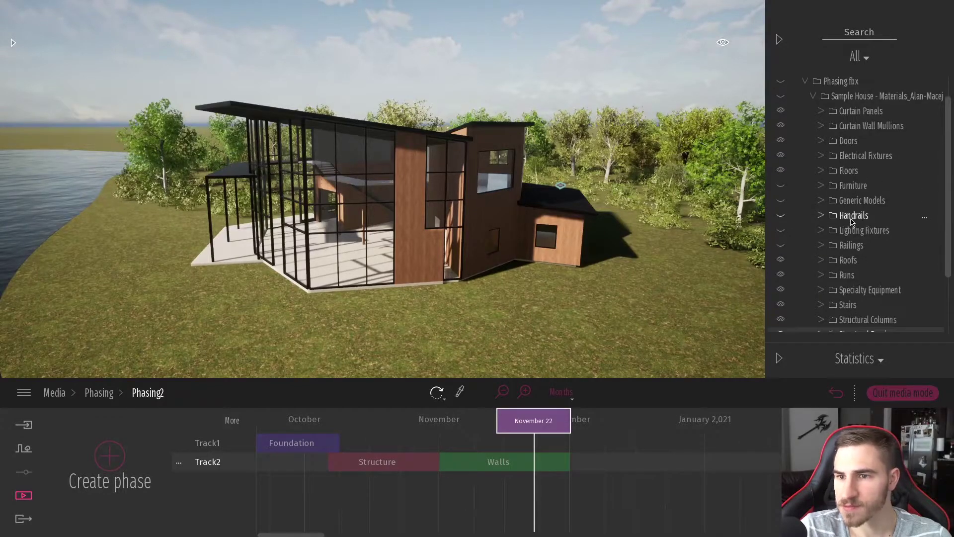
{"action": "left_click", "coordinate": [781, 202]}
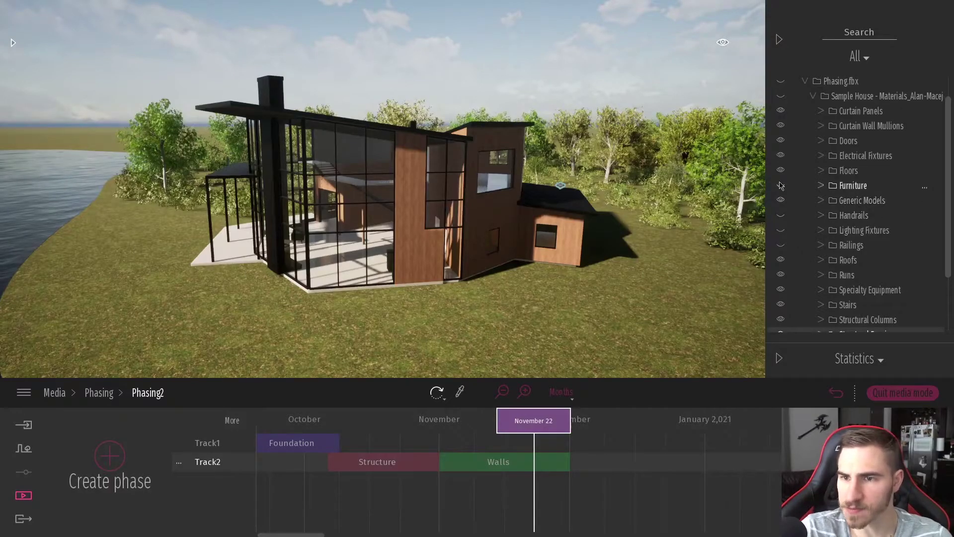
{"action": "left_click", "coordinate": [781, 215]}
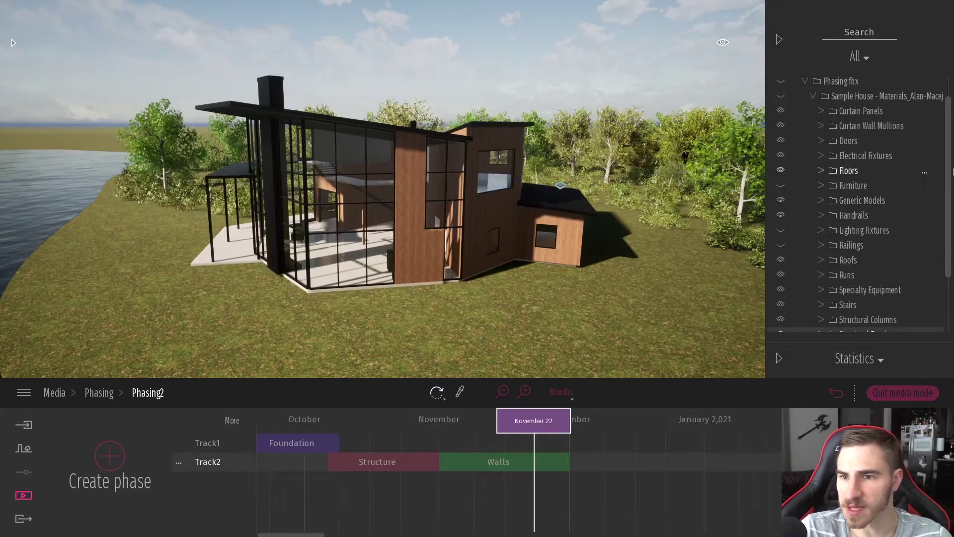
{"action": "left_click", "coordinate": [780, 245]}
{"action": "scroll", "coordinate": [824, 215], "scroll_direction": "down", "scroll_amount": 2}
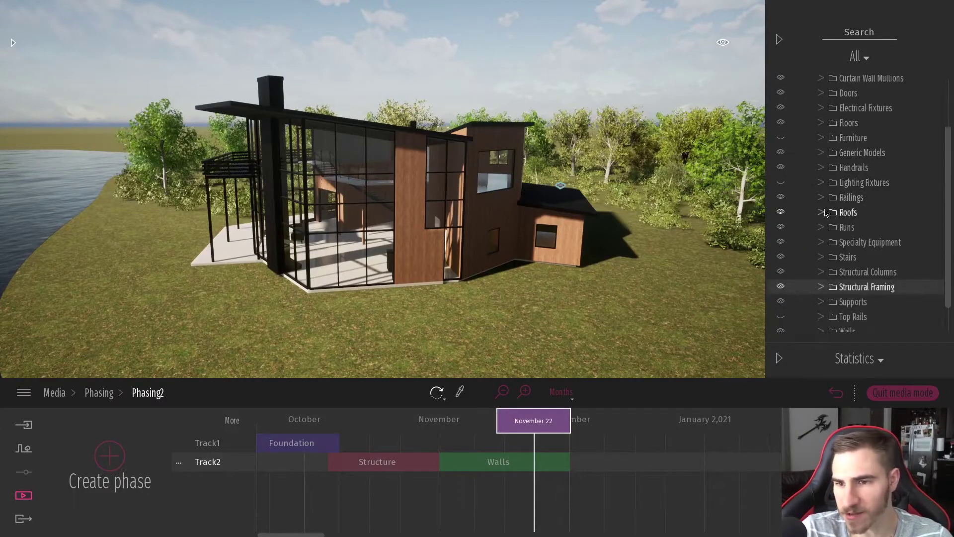
{"action": "scroll", "coordinate": [825, 215], "scroll_direction": "down", "scroll_amount": 1}
{"action": "left_click", "coordinate": [780, 280]}
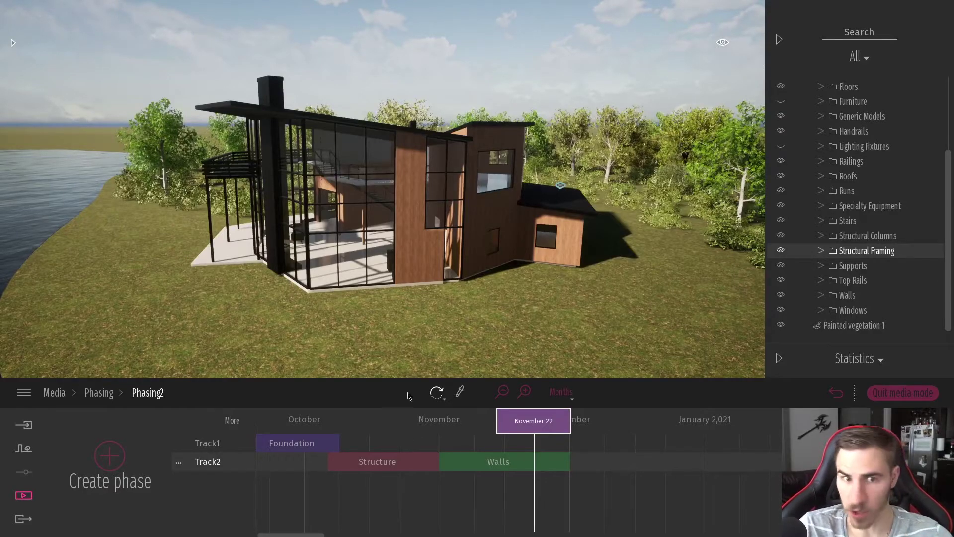
Step: Create a phase named Roof on Track3, running from November 22 to December 15
{"action": "left_click", "coordinate": [109, 456]}
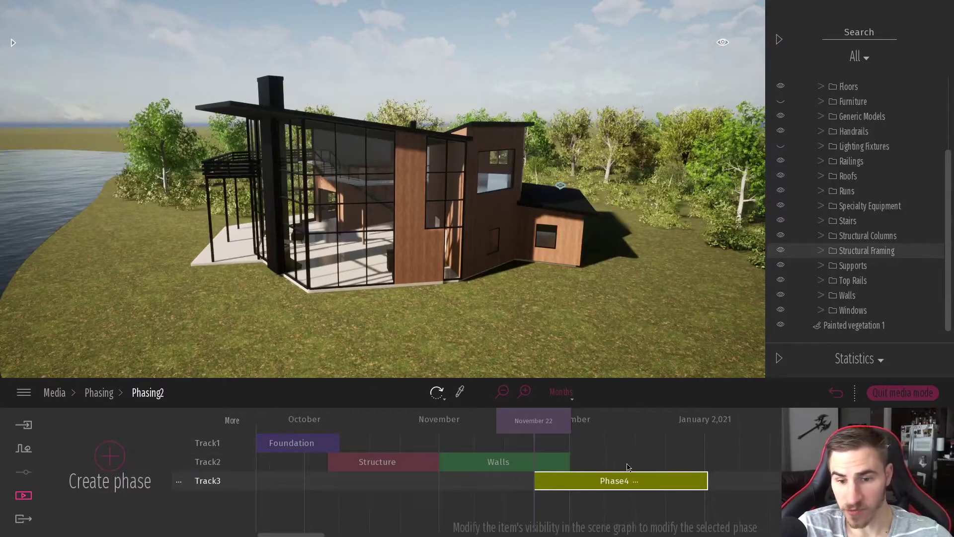
{"action": "left_click", "coordinate": [631, 478]}
{"action": "left_click", "coordinate": [645, 426]}
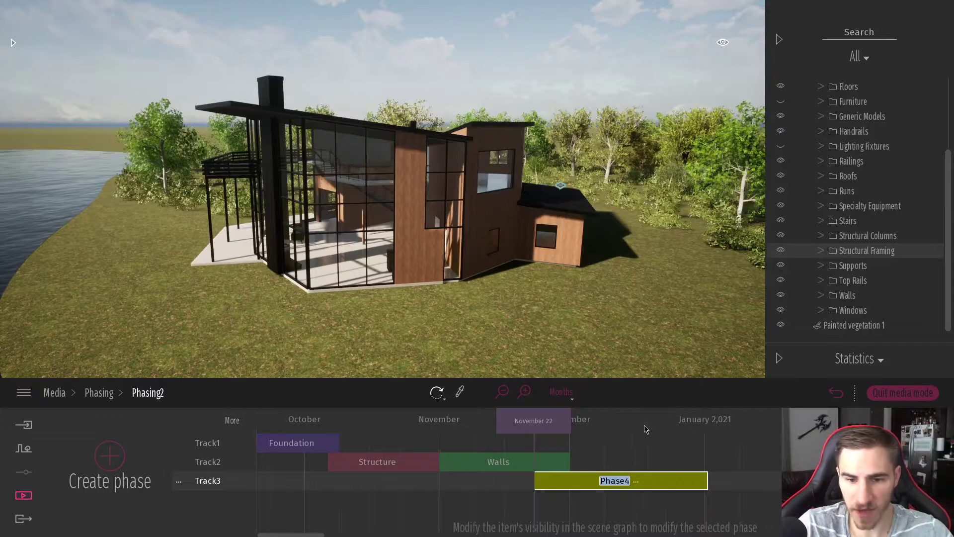
{"action": "type", "text": "Roof"}
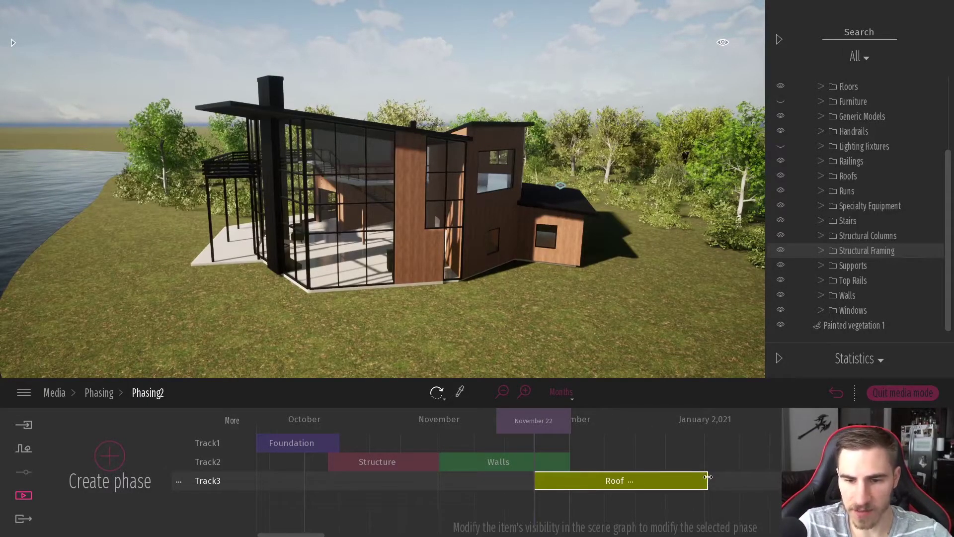
{"action": "left_click_drag", "start_coordinate": [707, 477], "coordinate": [635, 478]}
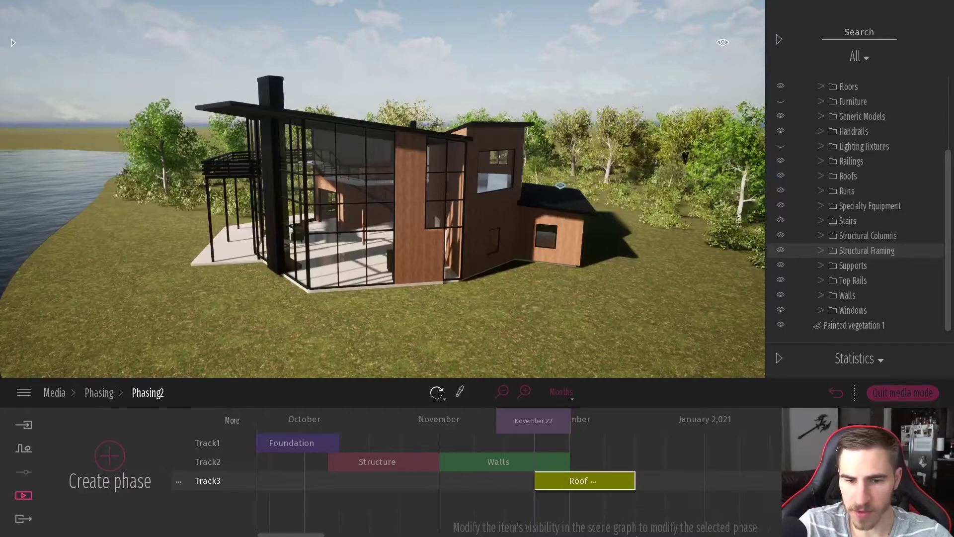
Step: Scrub across the overlap of the Walls and Roof phases and set the timeline date to December 15, at the Roof phase's end
{"action": "mouse_move", "coordinate": [530, 423]}
{"action": "left_mouse_down"}
{"action": "mouse_move", "coordinate": [478, 435]}
{"action": "mouse_move", "coordinate": [548, 436]}
{"action": "mouse_move", "coordinate": [524, 438]}
{"action": "mouse_move", "coordinate": [511, 445]}
{"action": "mouse_move", "coordinate": [542, 447]}
{"action": "mouse_move", "coordinate": [505, 454]}
{"action": "left_mouse_up"}
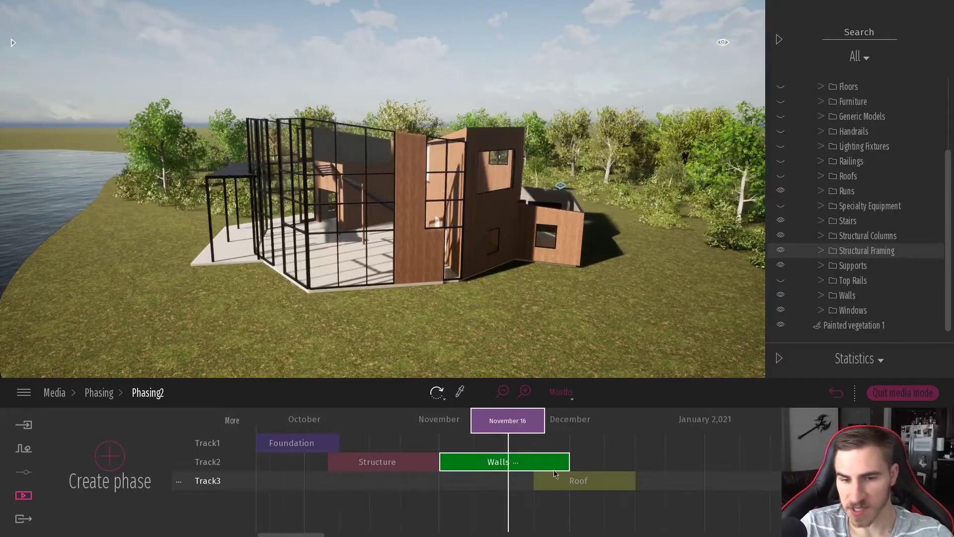
{"action": "left_click", "coordinate": [547, 457]}
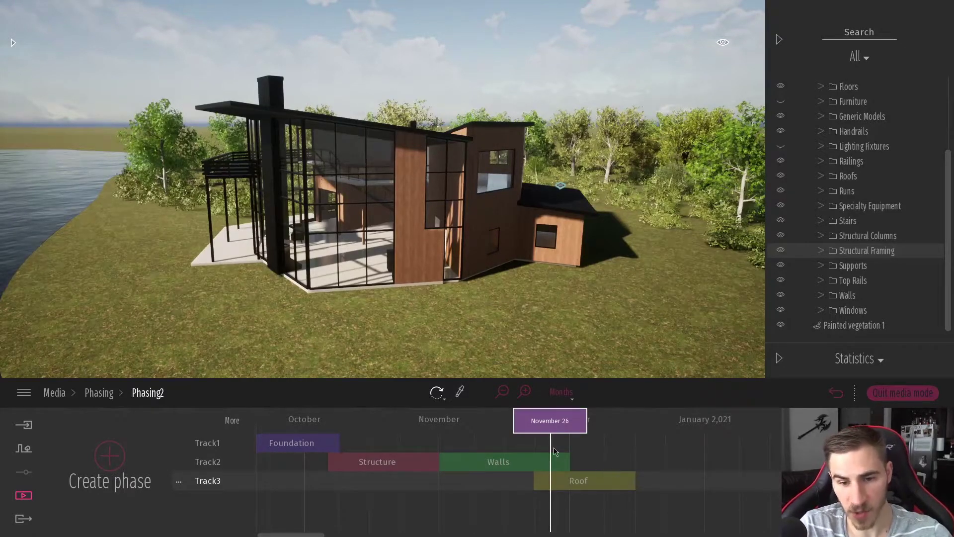
{"action": "left_click_drag", "start_coordinate": [556, 421], "coordinate": [540, 422]}
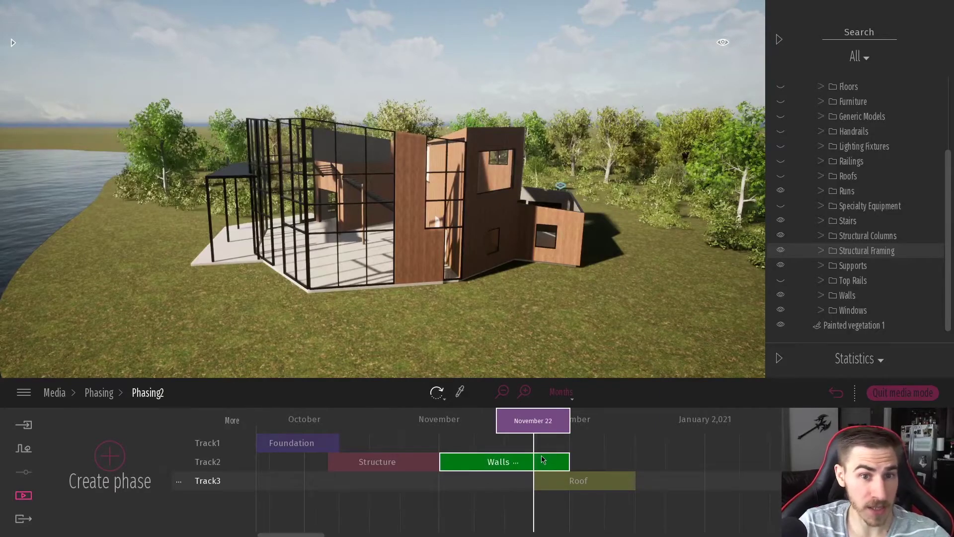
{"action": "mouse_move", "coordinate": [537, 421]}
{"action": "left_mouse_down"}
{"action": "mouse_move", "coordinate": [513, 432]}
{"action": "mouse_move", "coordinate": [646, 426]}
{"action": "mouse_move", "coordinate": [624, 426]}
{"action": "mouse_move", "coordinate": [641, 422]}
{"action": "mouse_move", "coordinate": [628, 423]}
{"action": "mouse_move", "coordinate": [635, 431]}
{"action": "left_mouse_up"}
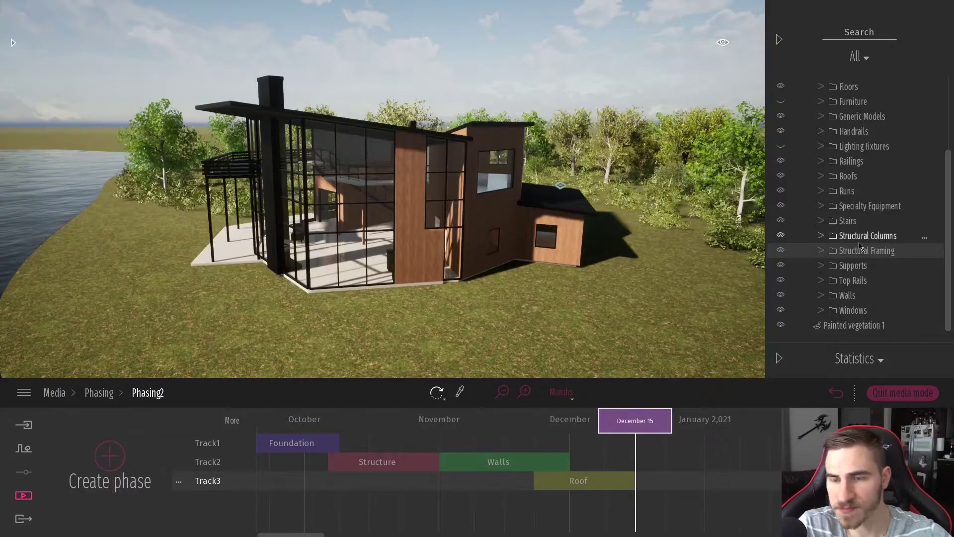
{"action": "scroll", "coordinate": [825, 248], "scroll_direction": "up", "scroll_amount": 3}
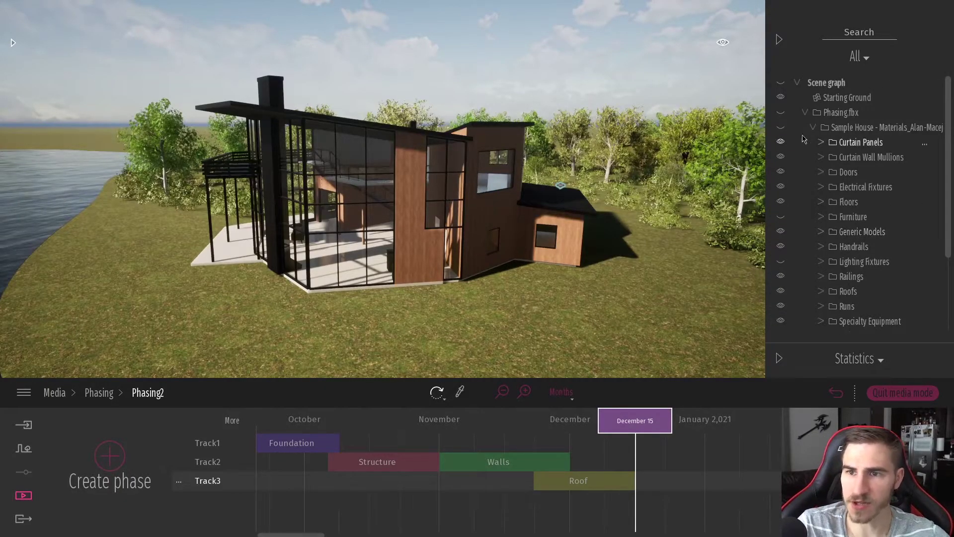
Step: Make the Furniture and Lighting Fixtures groups visible in the scene graph
{"action": "scroll", "coordinate": [787, 188], "scroll_direction": "down", "scroll_amount": 1}
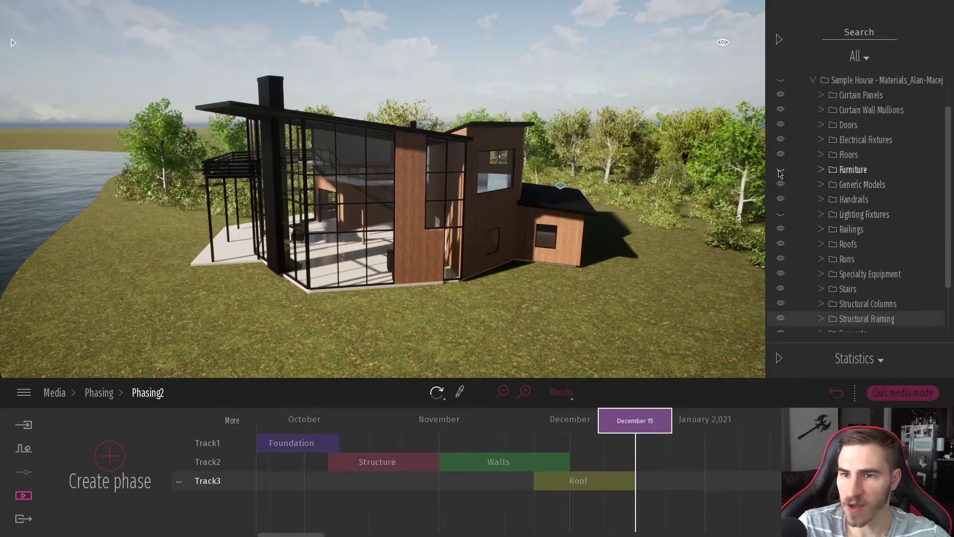
{"action": "left_click", "coordinate": [780, 170]}
{"action": "left_click", "coordinate": [780, 214]}
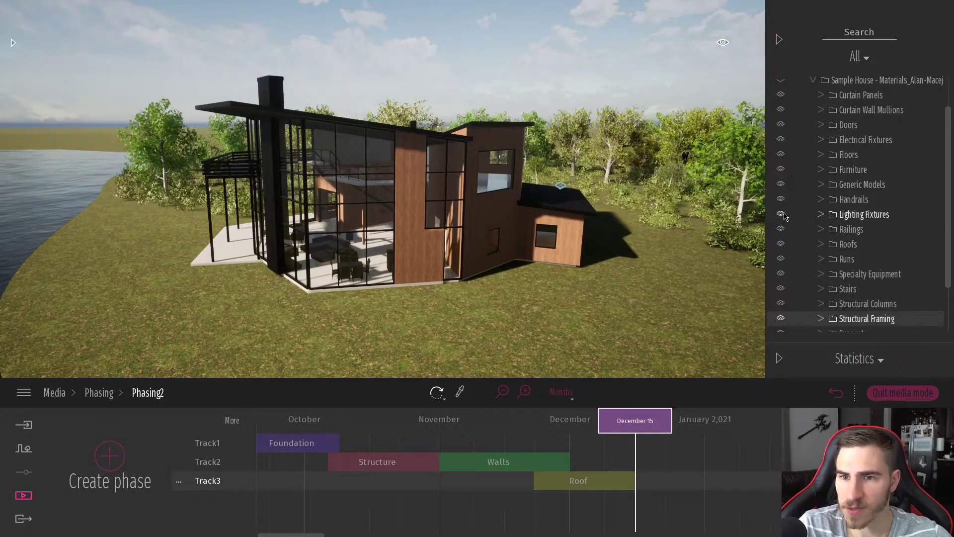
{"action": "scroll", "coordinate": [843, 218], "scroll_direction": "down", "scroll_amount": 2}
{"action": "scroll", "coordinate": [843, 219], "scroll_direction": "up", "scroll_amount": 4}
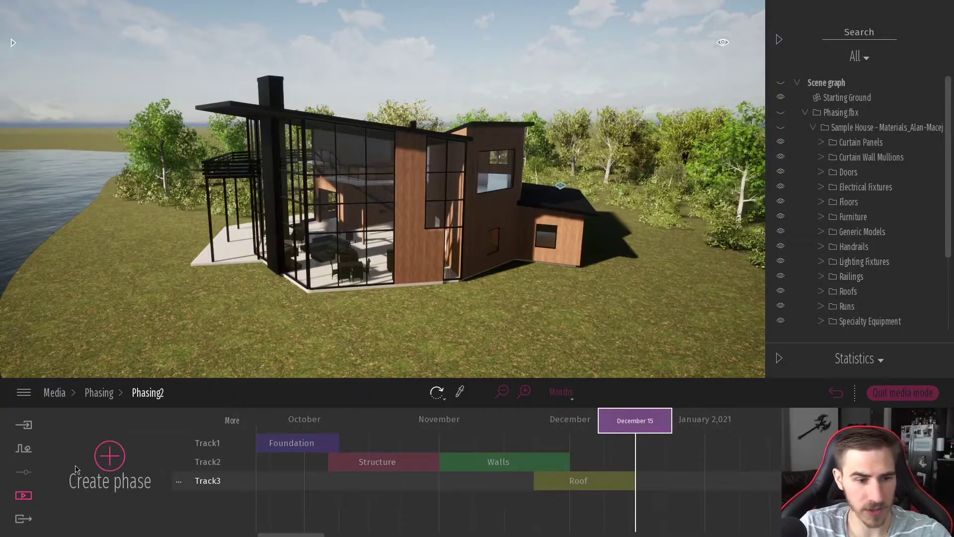
Step: Create a phase named Furniture on Track4, running from December 15 to January 1, and set the timeline date to December 22
{"action": "left_click", "coordinate": [110, 455]}
{"action": "left_click", "coordinate": [737, 501]}
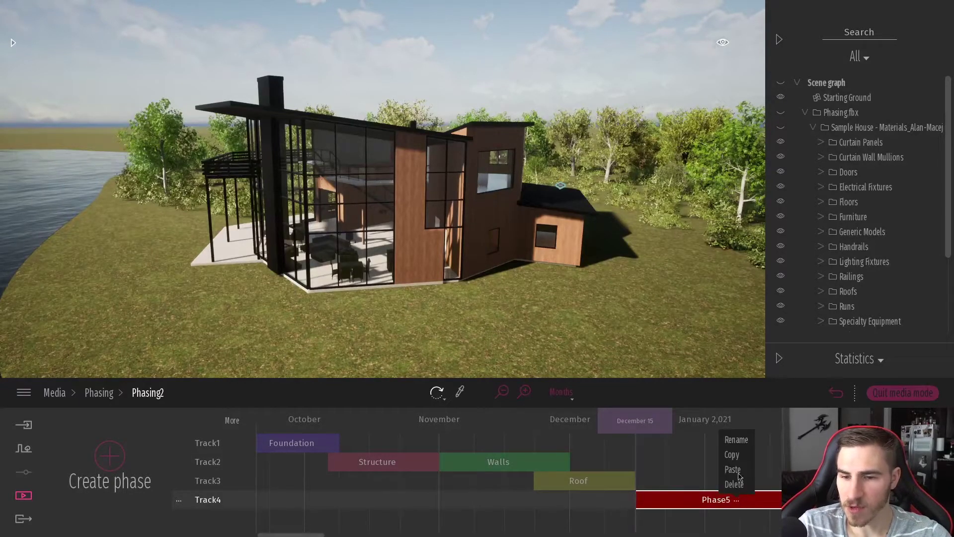
{"action": "left_click", "coordinate": [736, 447]}
{"action": "type", "text": "Furniture"}
{"action": "key", "text": "Return"}
{"action": "left_click_drag", "start_coordinate": [777, 500], "coordinate": [701, 463]}
{"action": "mouse_move", "coordinate": [623, 429]}
{"action": "left_mouse_down"}
{"action": "mouse_move", "coordinate": [599, 432]}
{"action": "mouse_move", "coordinate": [653, 435]}
{"action": "mouse_move", "coordinate": [617, 436]}
{"action": "mouse_move", "coordinate": [653, 438]}
{"action": "mouse_move", "coordinate": [616, 446]}
{"action": "mouse_move", "coordinate": [666, 450]}
{"action": "left_mouse_up"}
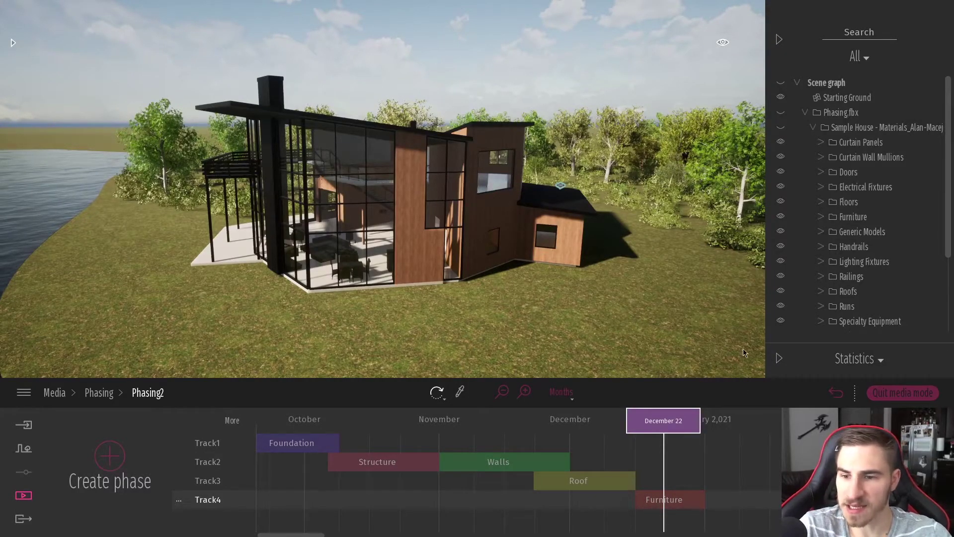
Step: Replace the Statistics view with an enlarged Scene states view and add a new scene state
{"action": "left_click", "coordinate": [882, 362]}
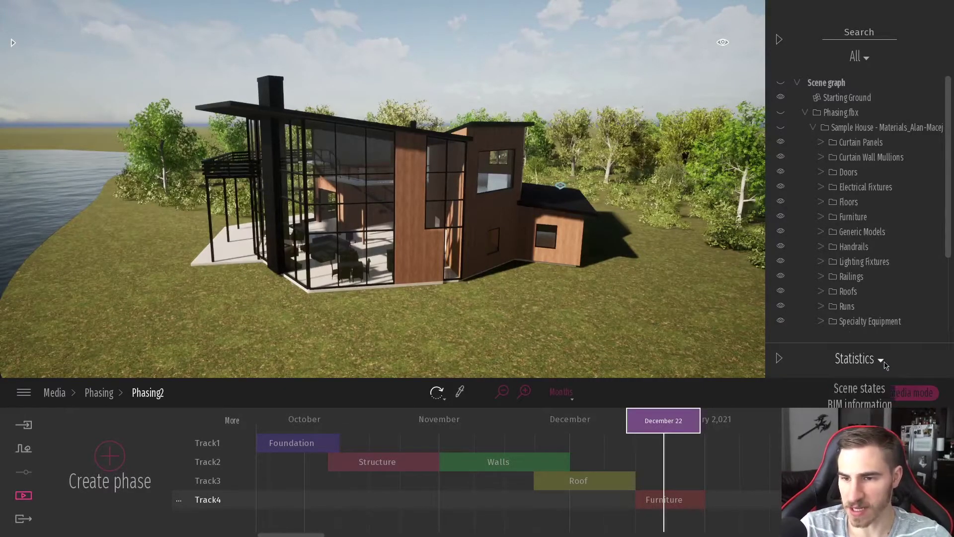
{"action": "left_click", "coordinate": [860, 392]}
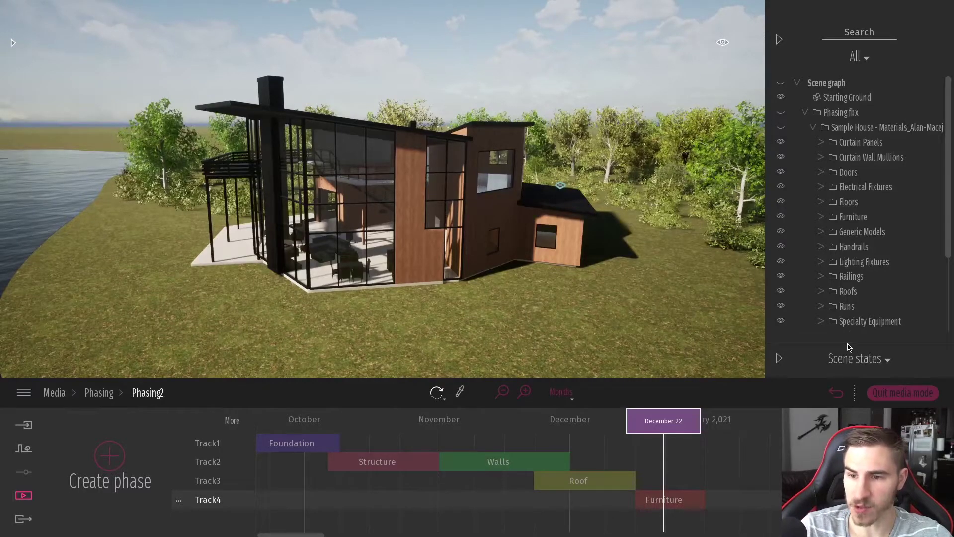
{"action": "left_click_drag", "start_coordinate": [849, 341], "coordinate": [861, 228]}
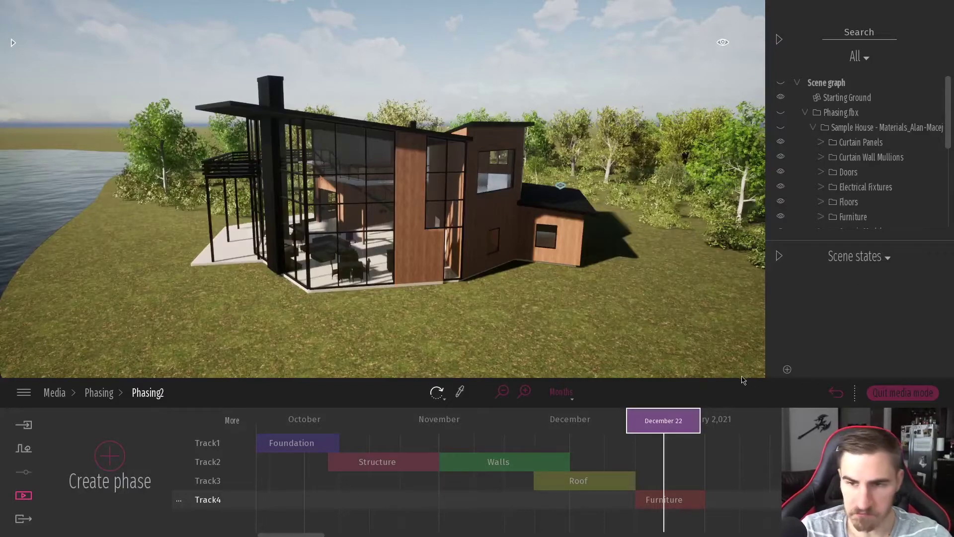
{"action": "left_click", "coordinate": [788, 370]}
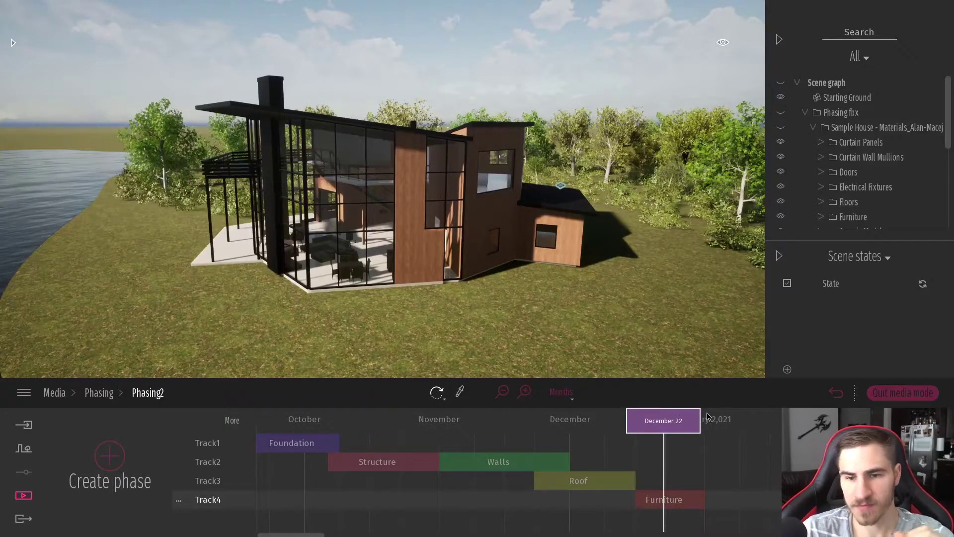
Step: Set the timeline date to September 20 and rename the new scene state as Foundation
{"action": "left_click_drag", "start_coordinate": [672, 420], "coordinate": [293, 395]}
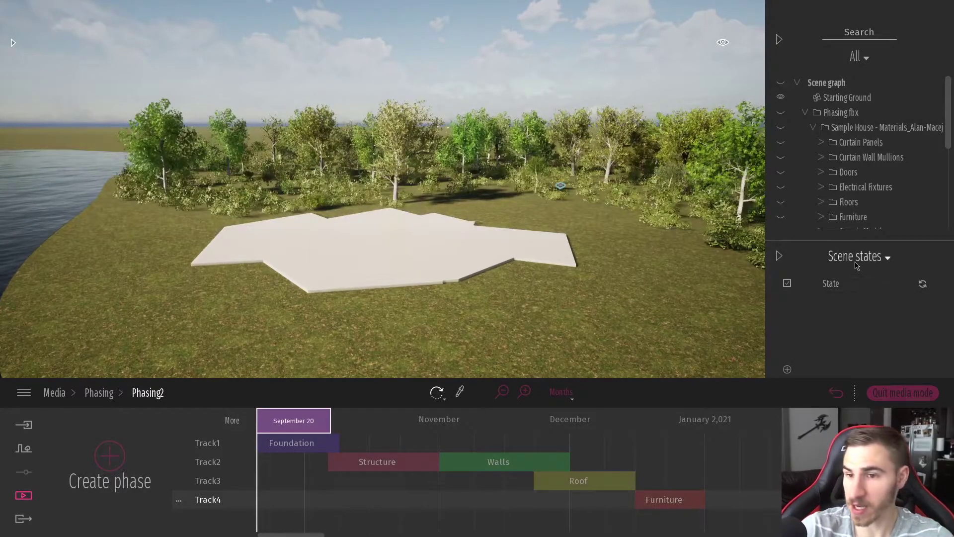
{"action": "mouse_move", "coordinate": [847, 291]}
{"action": "left_click", "coordinate": [936, 285]}
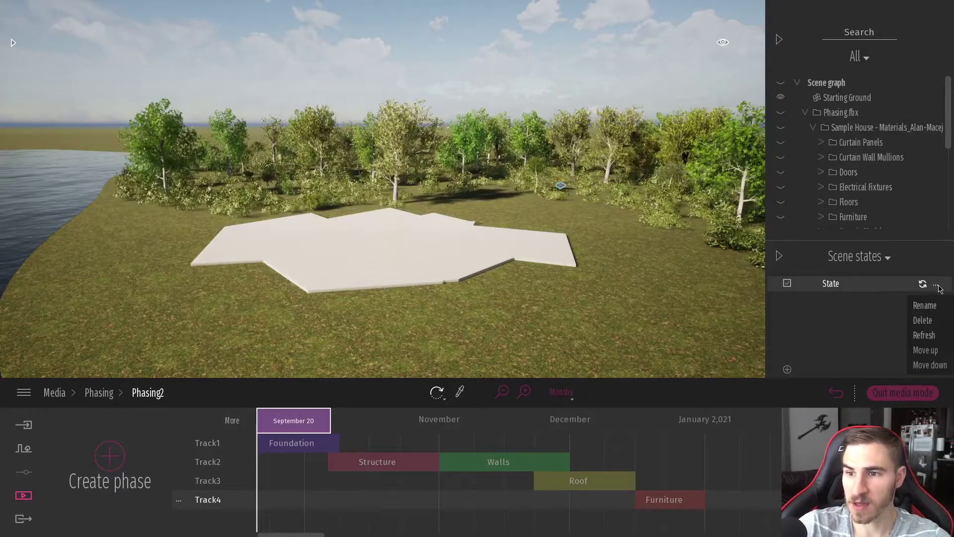
{"action": "left_click", "coordinate": [934, 301]}
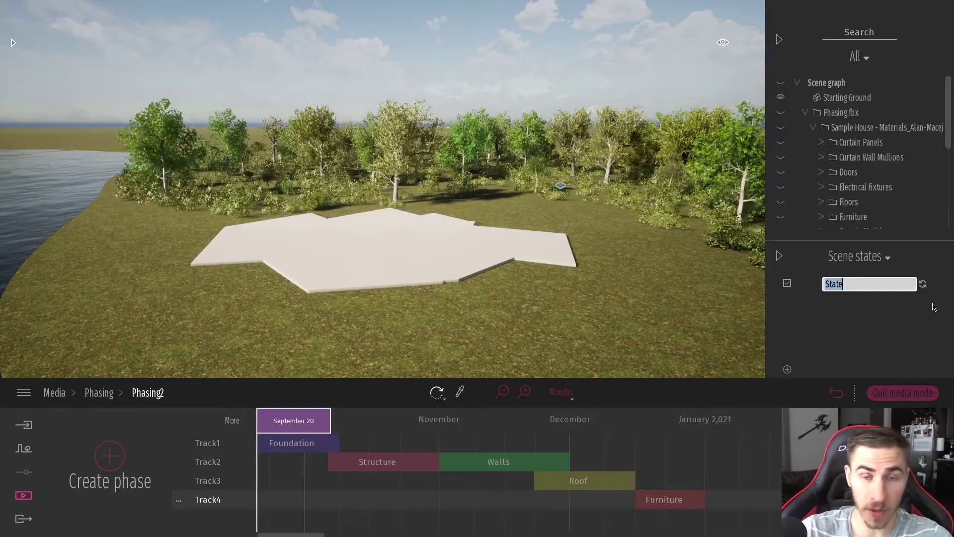
{"action": "type", "text": "Foundation'"}
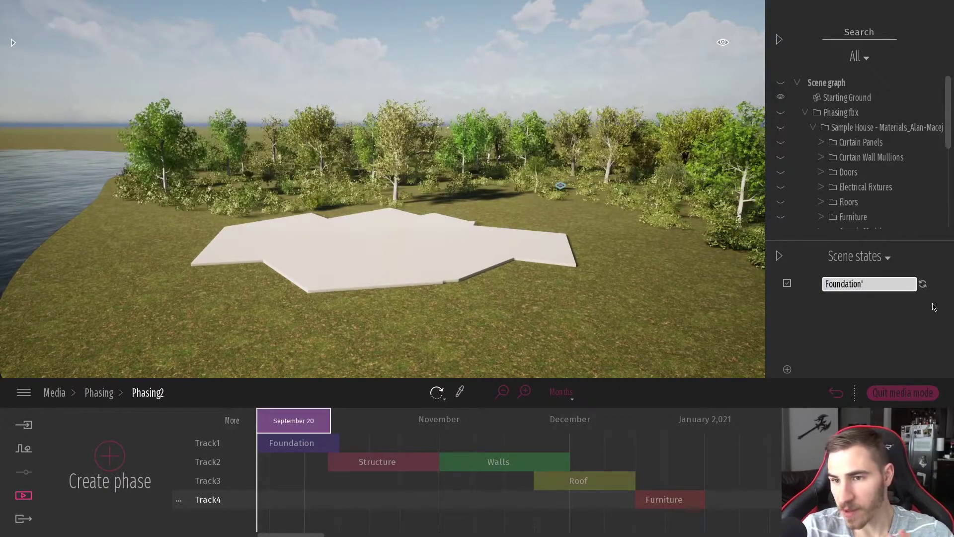
{"action": "key", "text": "Return"}
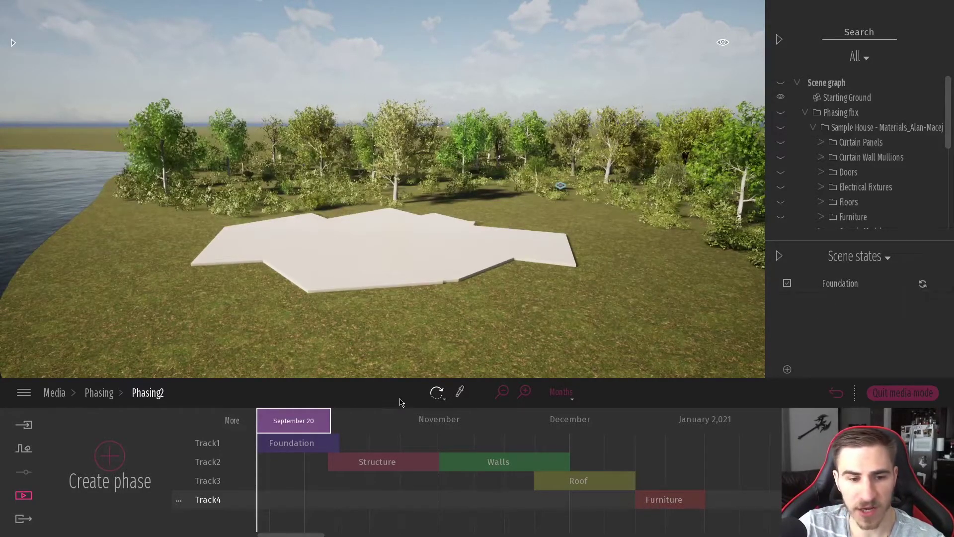
Step: Set the timeline date to September 27 in the Foundation phase and check the visibility of the scene graph groups
{"action": "left_click", "coordinate": [290, 431]}
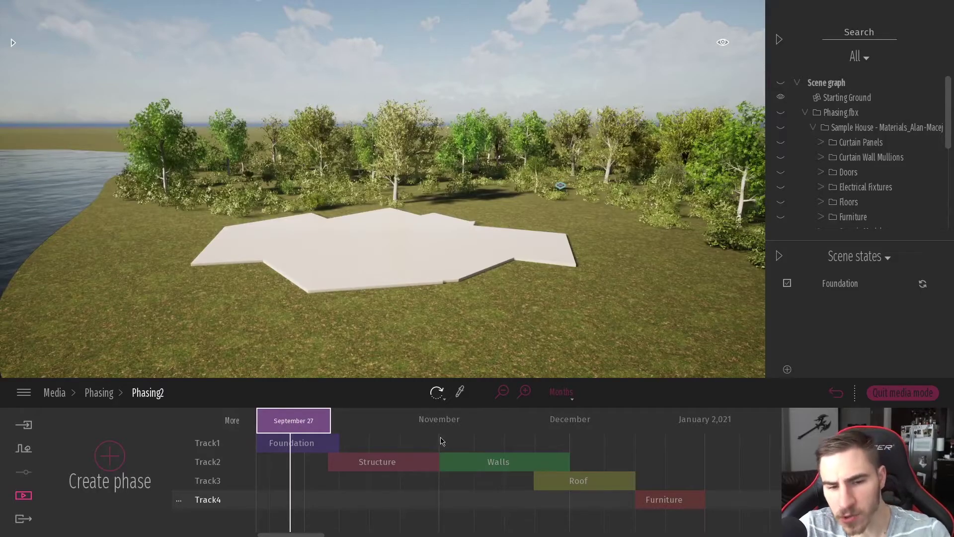
{"action": "left_click", "coordinate": [370, 455]}
{"action": "left_click", "coordinate": [307, 436]}
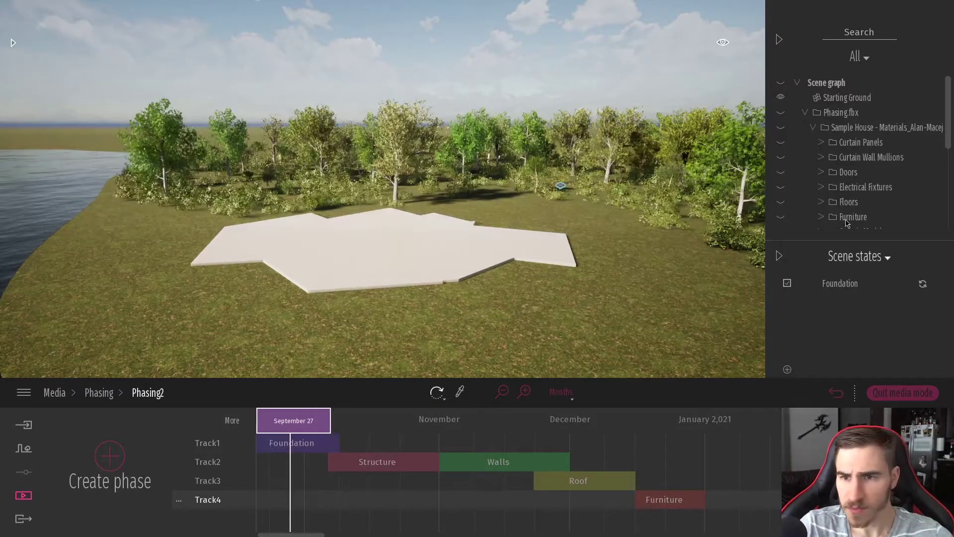
{"action": "scroll", "coordinate": [833, 109], "scroll_direction": "down", "scroll_amount": 2}
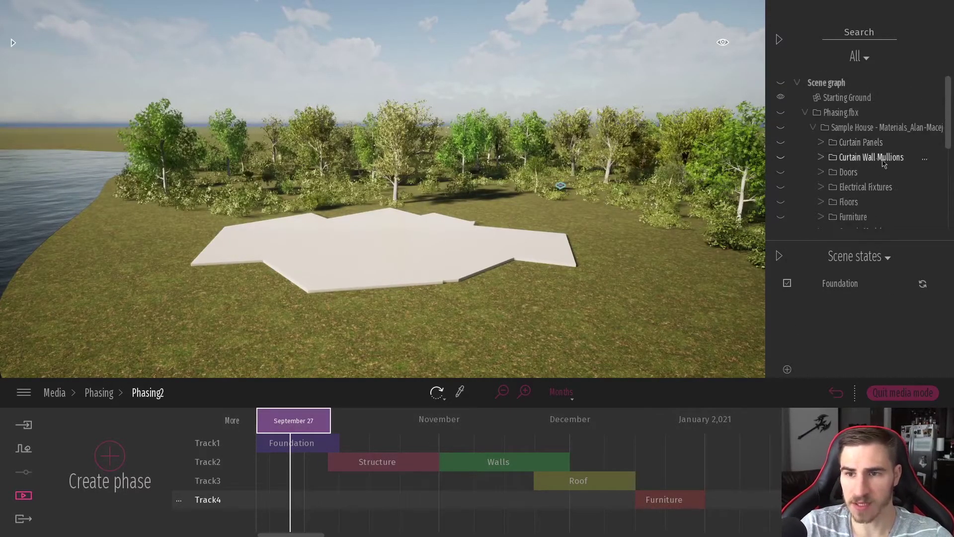
{"action": "scroll", "coordinate": [835, 161], "scroll_direction": "down", "scroll_amount": 5}
{"action": "scroll", "coordinate": [835, 161], "scroll_direction": "down", "scroll_amount": 1}
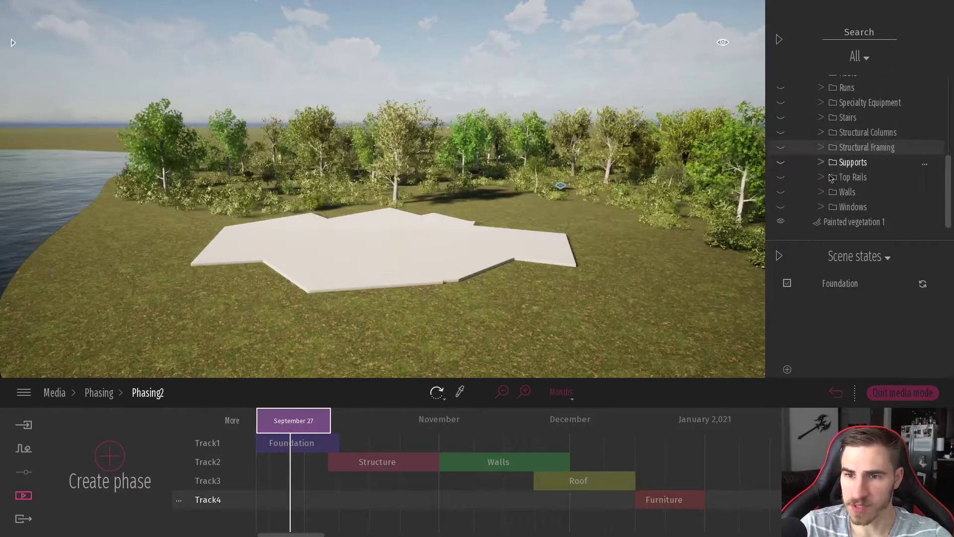
{"action": "left_click", "coordinate": [284, 444]}
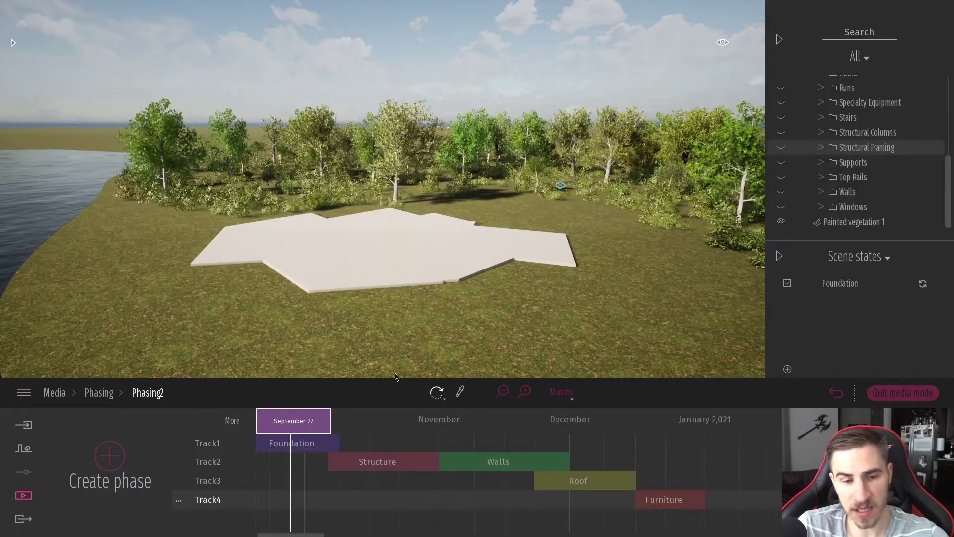
Step: Scrub the timeline through all phases to January 9 and exit media mode
{"action": "left_click_drag", "start_coordinate": [303, 423], "coordinate": [751, 421]}
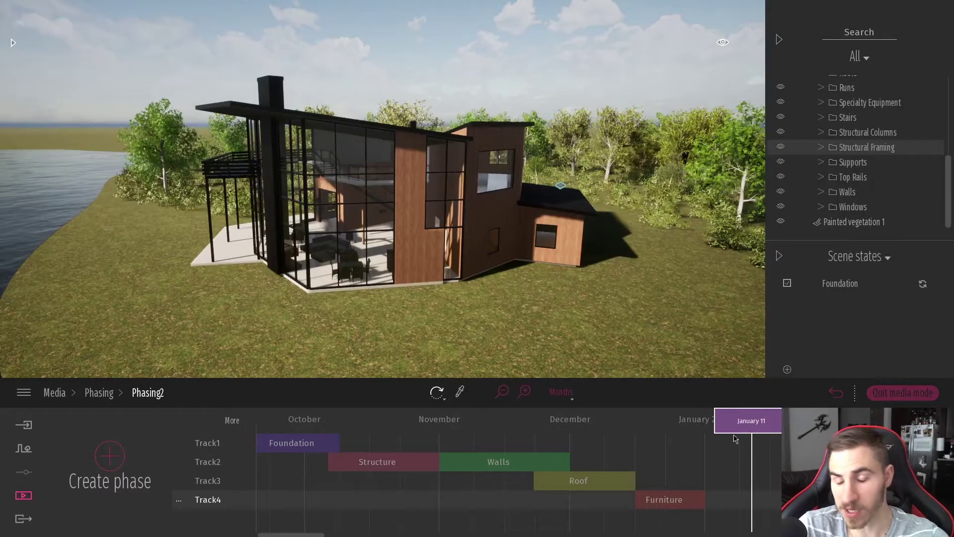
{"action": "mouse_move", "coordinate": [767, 422]}
{"action": "left_mouse_down"}
{"action": "mouse_move", "coordinate": [780, 422]}
{"action": "mouse_move", "coordinate": [769, 422]}
{"action": "left_mouse_up"}
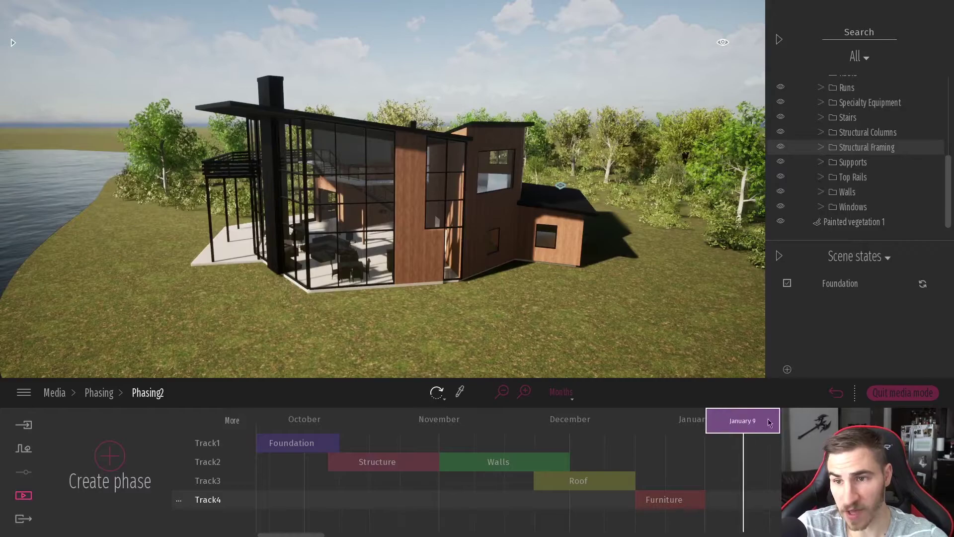
{"action": "left_click", "coordinate": [902, 394]}
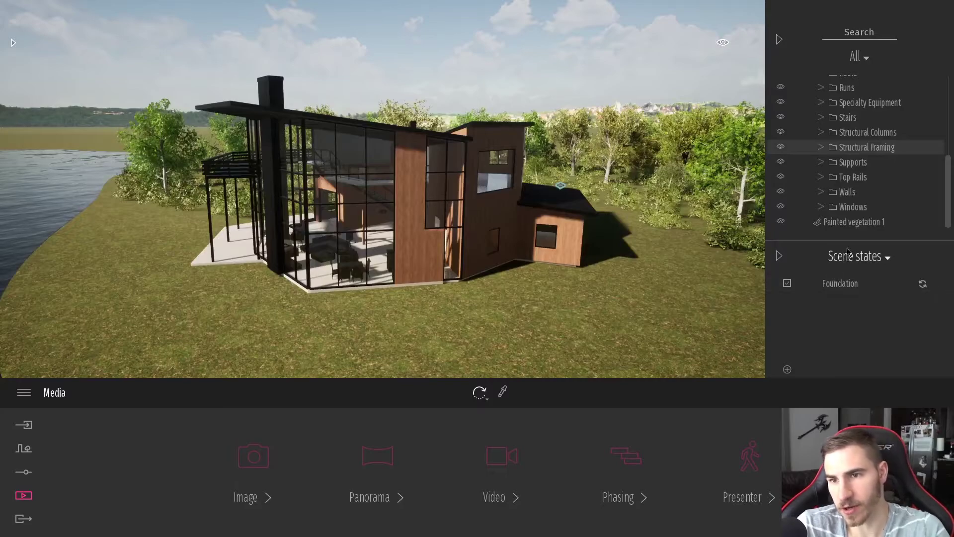
Step: Enlarge the scene graph area and hide the Curtain Panels, Curtain Wall Mullions, Doors and Electrical Fixtures groups
{"action": "left_click_drag", "start_coordinate": [861, 241], "coordinate": [864, 300]}
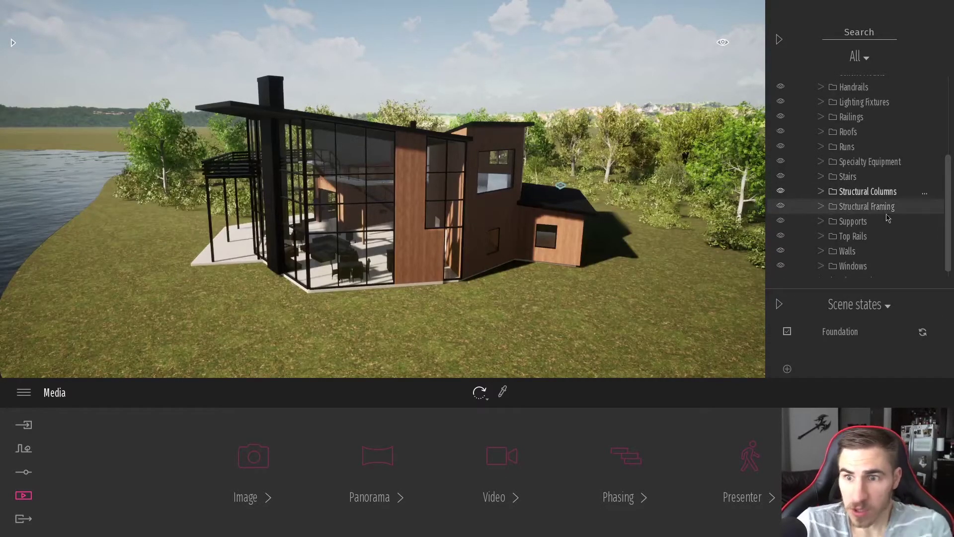
{"action": "scroll", "coordinate": [877, 196], "scroll_direction": "up", "scroll_amount": 5}
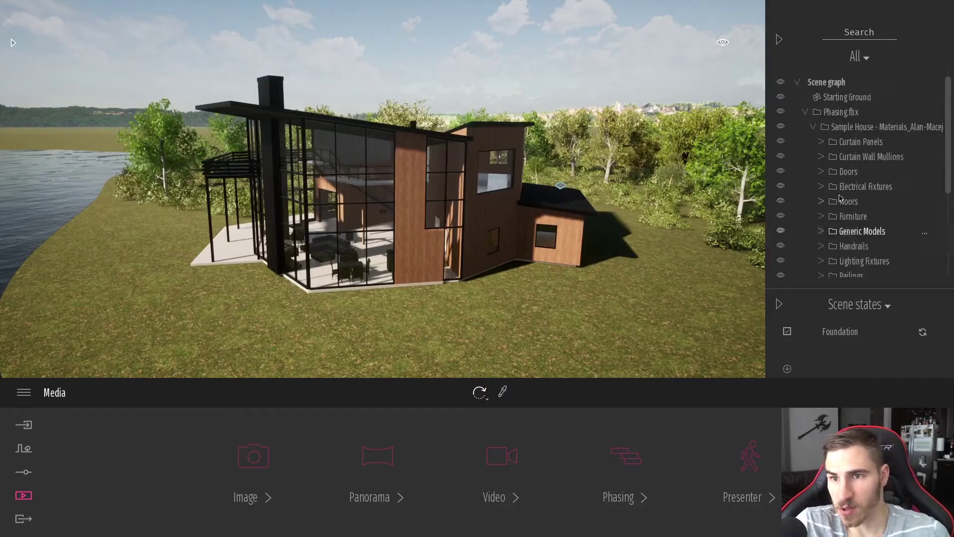
{"action": "left_click", "coordinate": [851, 144]}
{"action": "scroll", "coordinate": [848, 246], "scroll_direction": "down", "scroll_amount": 2}
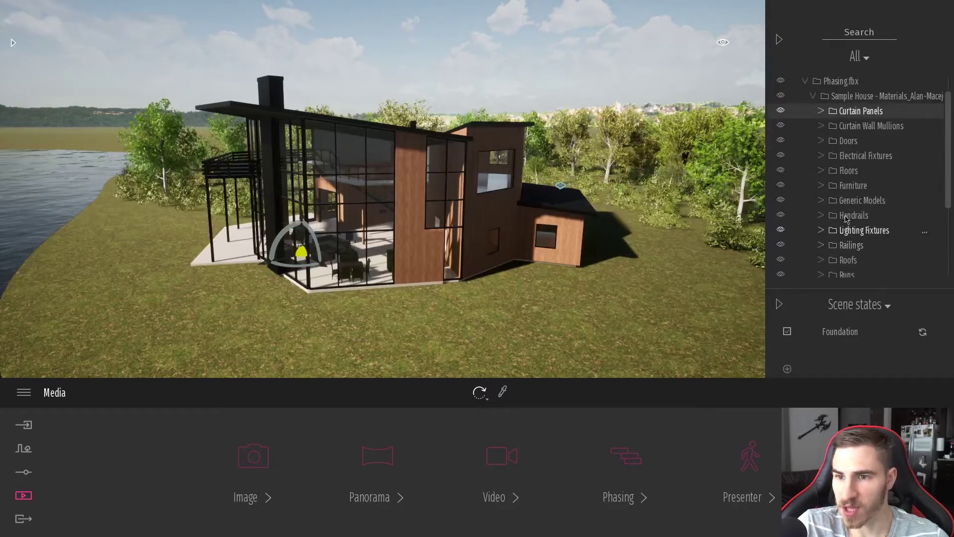
{"action": "left_click", "coordinate": [860, 156], "text": "shift"}
{"action": "key", "text": "h"}
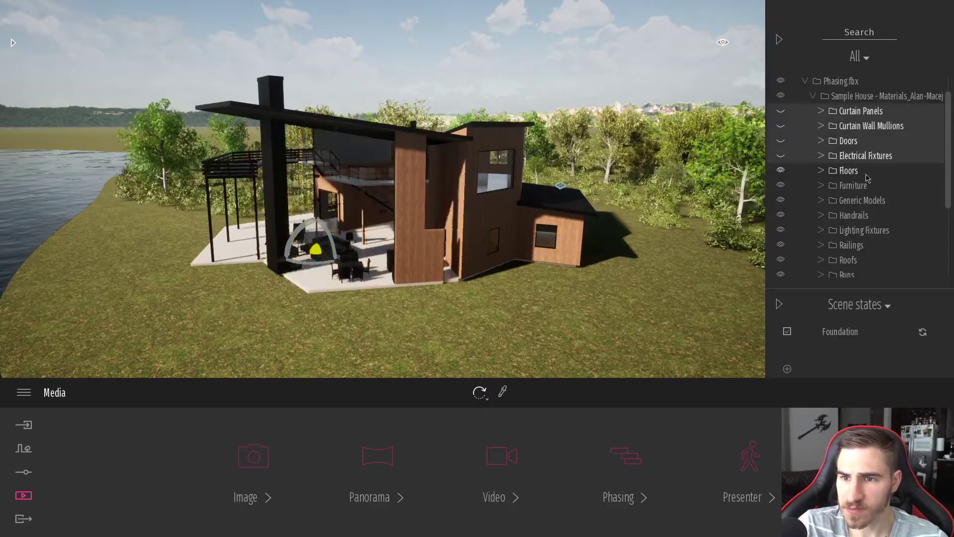
Step: Select all scene graph groups from Furniture through Walls and hide them
{"action": "left_click", "coordinate": [854, 185]}
{"action": "scroll", "coordinate": [854, 189], "scroll_direction": "down", "scroll_amount": 2}
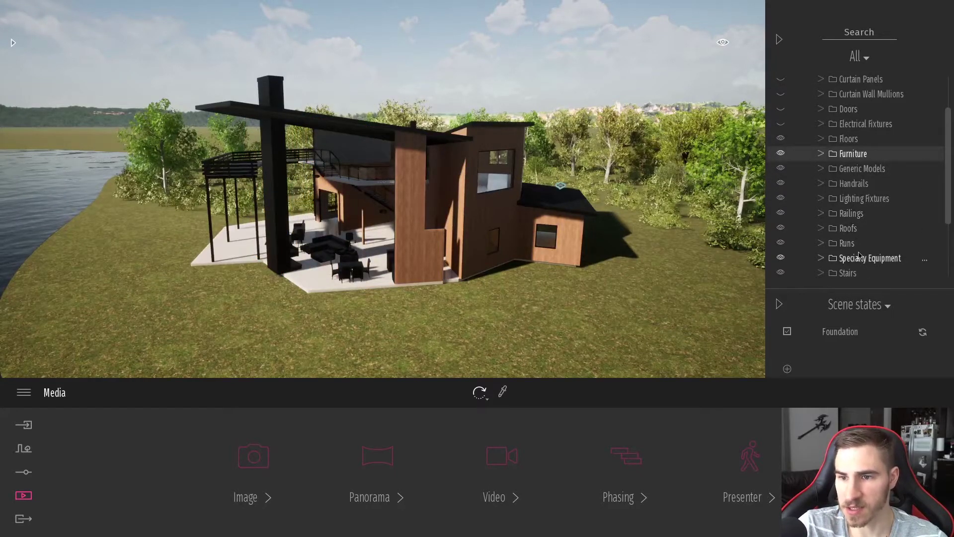
{"action": "scroll", "coordinate": [858, 259], "scroll_direction": "down", "scroll_amount": 5}
{"action": "left_click", "coordinate": [800, 274], "text": "shift"}
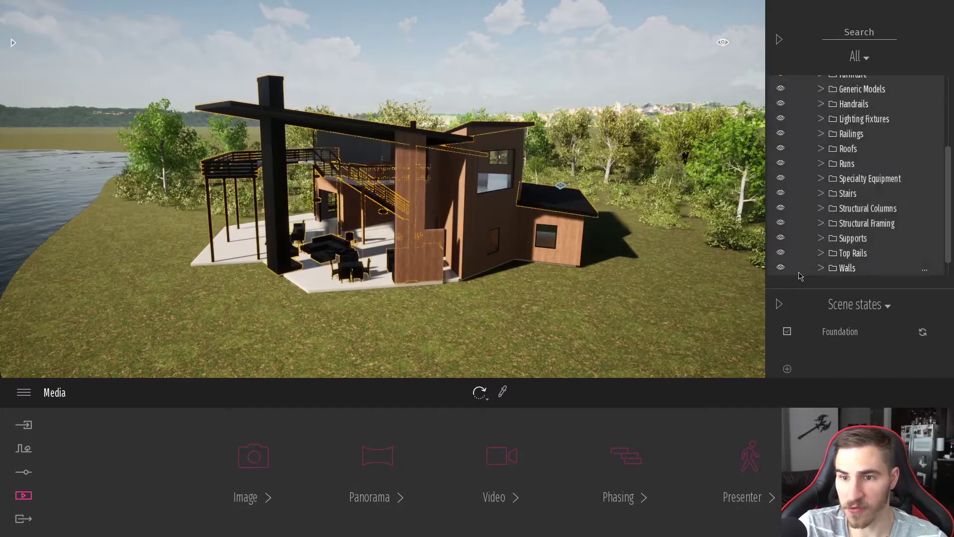
{"action": "key", "text": "h"}
Step: Expand the Floors group and hide its _Concrete - Metal Deck and _Slab on Grade - 5" floors
{"action": "scroll", "coordinate": [844, 209], "scroll_direction": "up", "scroll_amount": 9}
{"action": "double_click", "coordinate": [849, 202]}
{"action": "left_click", "coordinate": [781, 217]}
{"action": "left_click", "coordinate": [781, 232]}
{"action": "scroll", "coordinate": [845, 209], "scroll_direction": "down", "scroll_amount": 5}
{"action": "scroll", "coordinate": [850, 199], "scroll_direction": "up", "scroll_amount": 4}
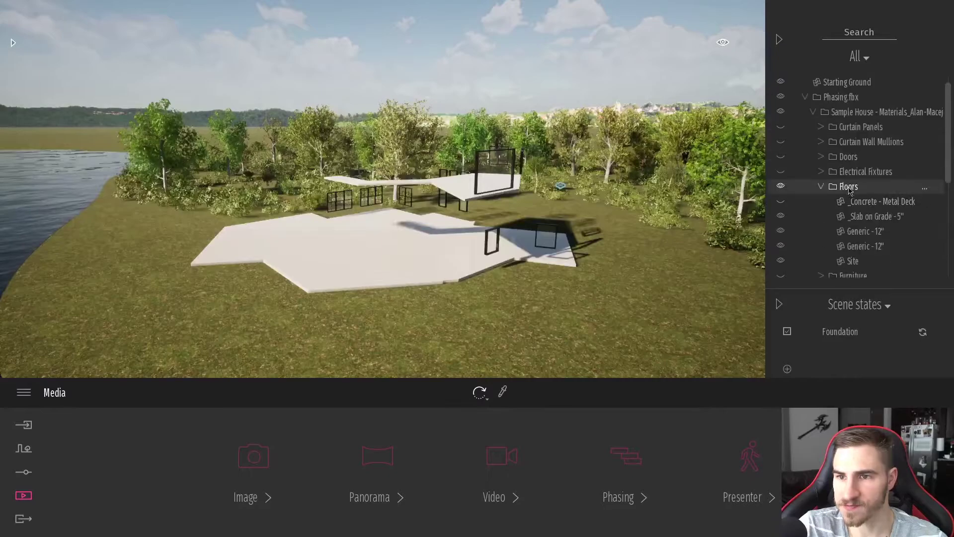
{"action": "left_click", "coordinate": [780, 216]}
Step: Hide the Windows group so that only the foundation of the house is shown
{"action": "scroll", "coordinate": [854, 218], "scroll_direction": "down", "scroll_amount": 5}
{"action": "scroll", "coordinate": [856, 218], "scroll_direction": "down", "scroll_amount": 1}
{"action": "left_click", "coordinate": [781, 255]}
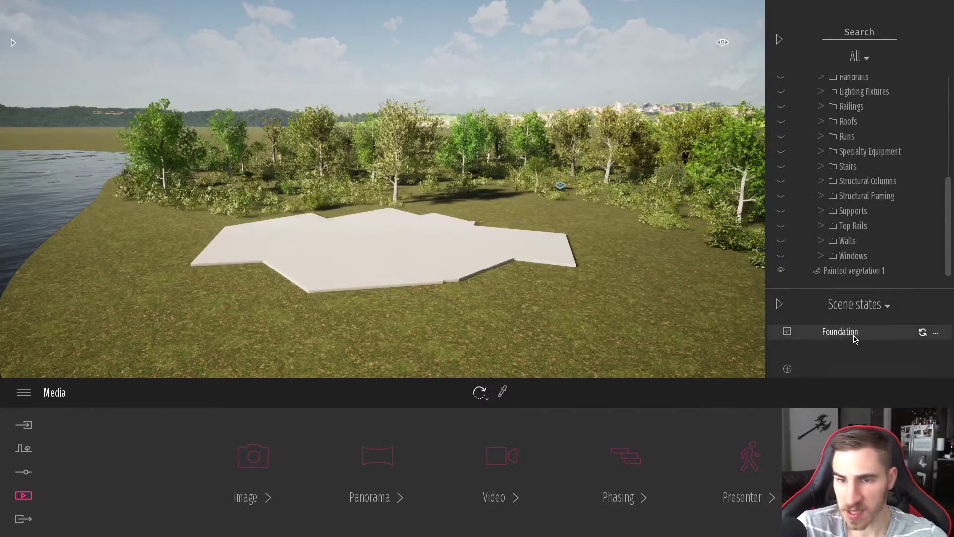
Step: Select all groups from Curtain Panels through Windows and make the whole house visible
{"action": "left_click", "coordinate": [853, 256]}
{"action": "left_click_drag", "start_coordinate": [949, 230], "coordinate": [950, 85]}
{"action": "left_click", "coordinate": [780, 157]}
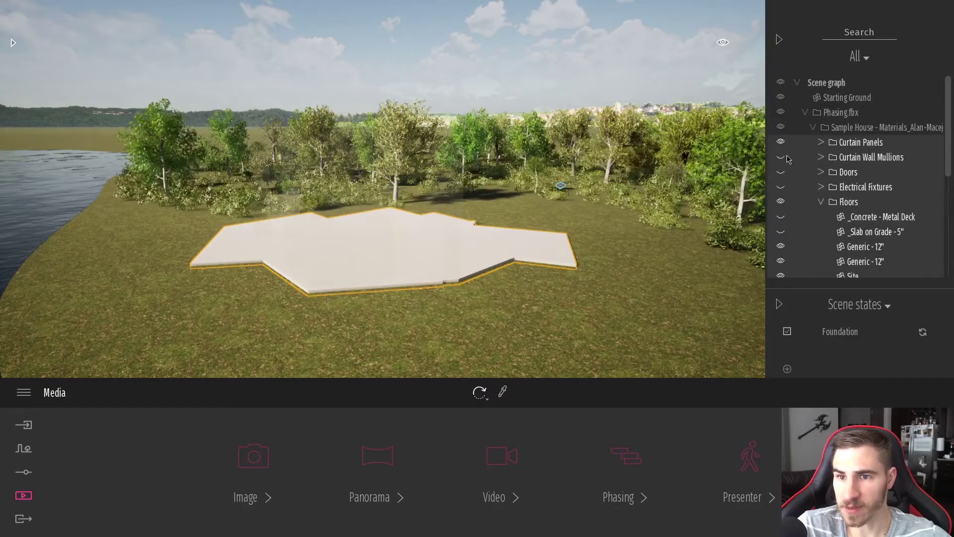
{"action": "left_click", "coordinate": [783, 158]}
{"action": "scroll", "coordinate": [848, 161], "scroll_direction": "down", "scroll_amount": 5}
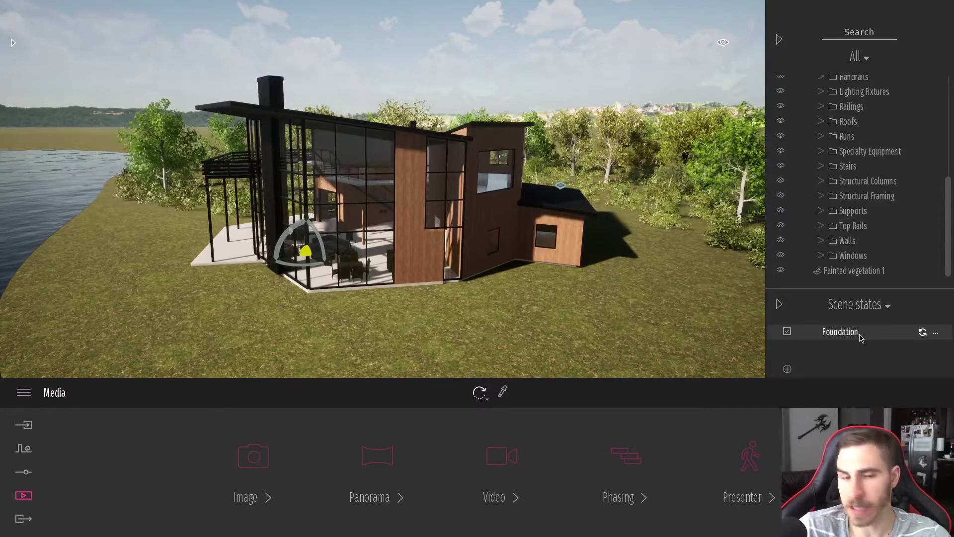
Step: Apply the Foundation scene state and reopen the Phasing2 timeline
{"action": "left_click", "coordinate": [860, 336]}
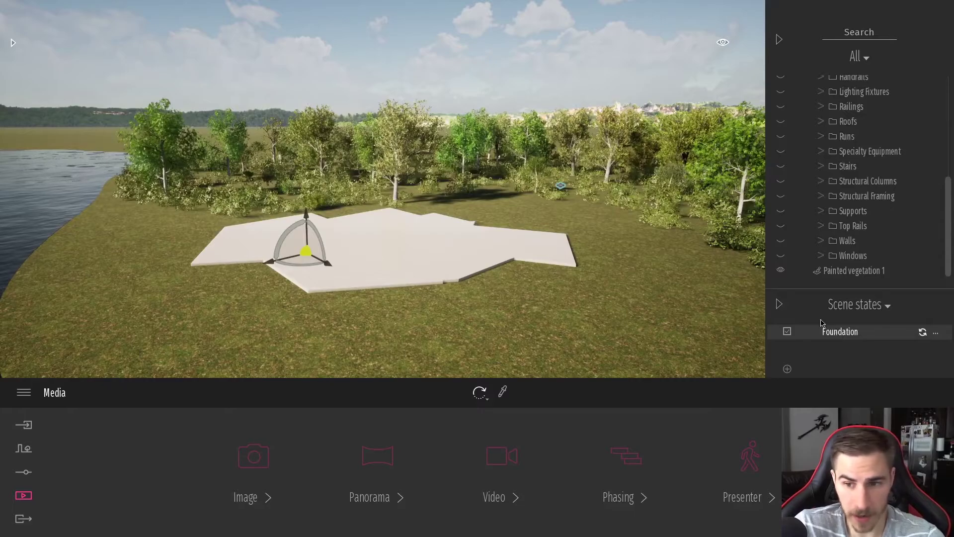
{"action": "left_click", "coordinate": [644, 475]}
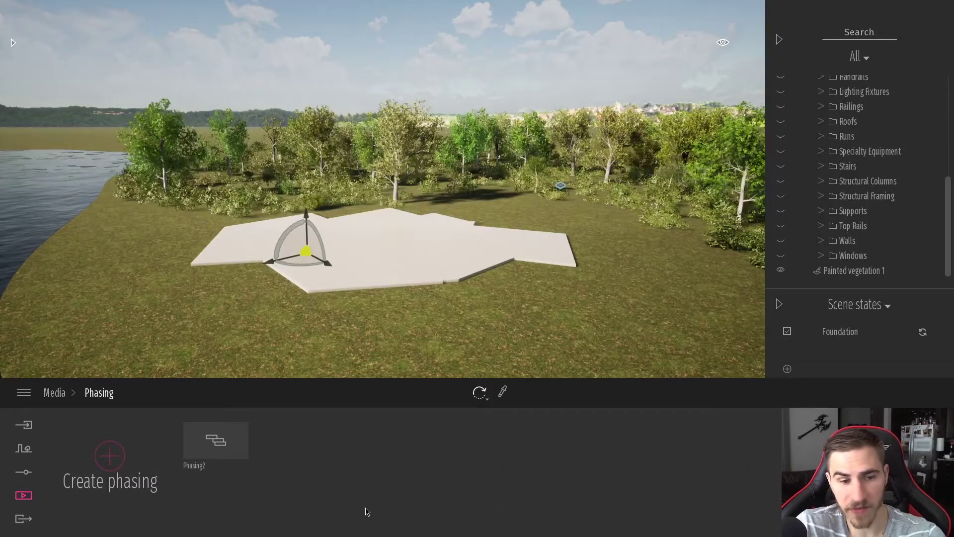
{"action": "left_click", "coordinate": [208, 441]}
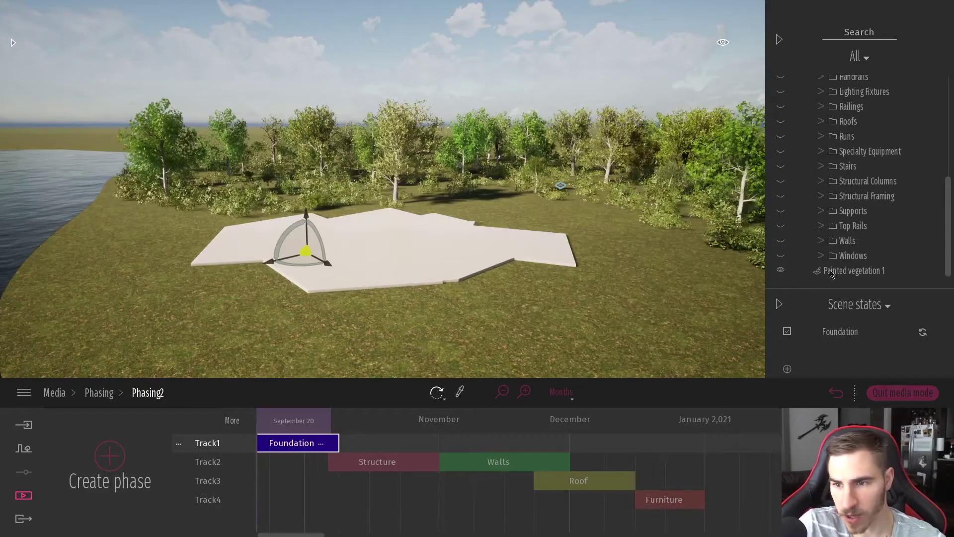
Step: Set the Phasing2 start date to November 1, 2020 and toggle its date marks off and back on
{"action": "left_click", "coordinate": [376, 465]}
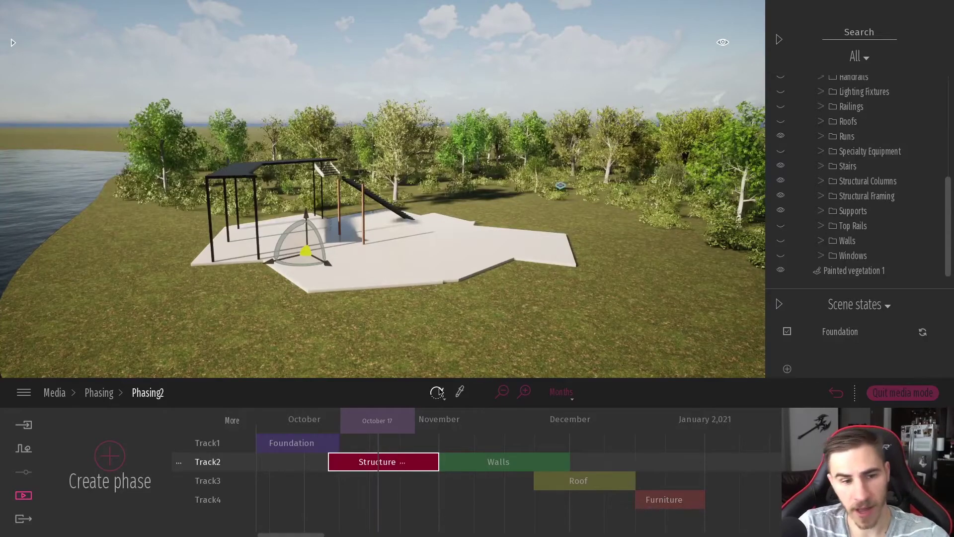
{"action": "left_click", "coordinate": [232, 421]}
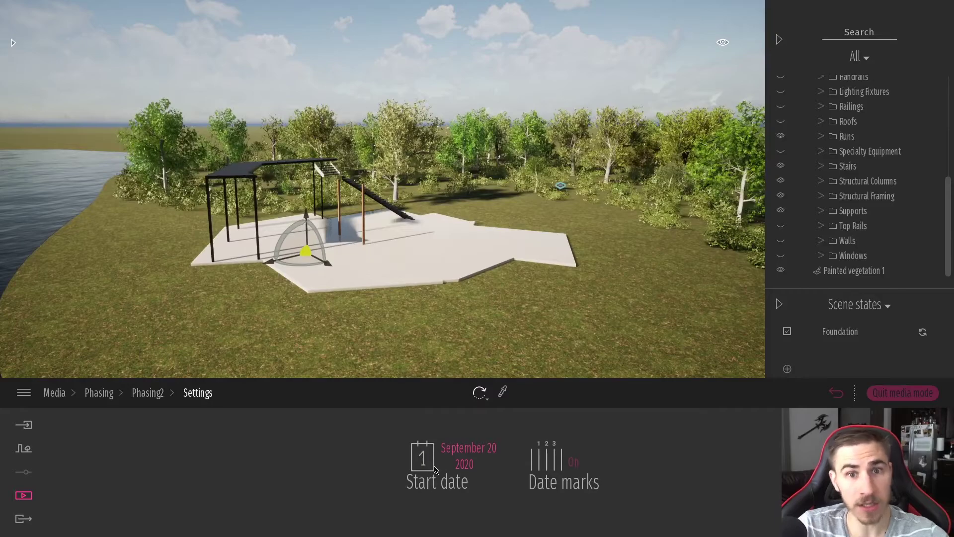
{"action": "left_click", "coordinate": [445, 478]}
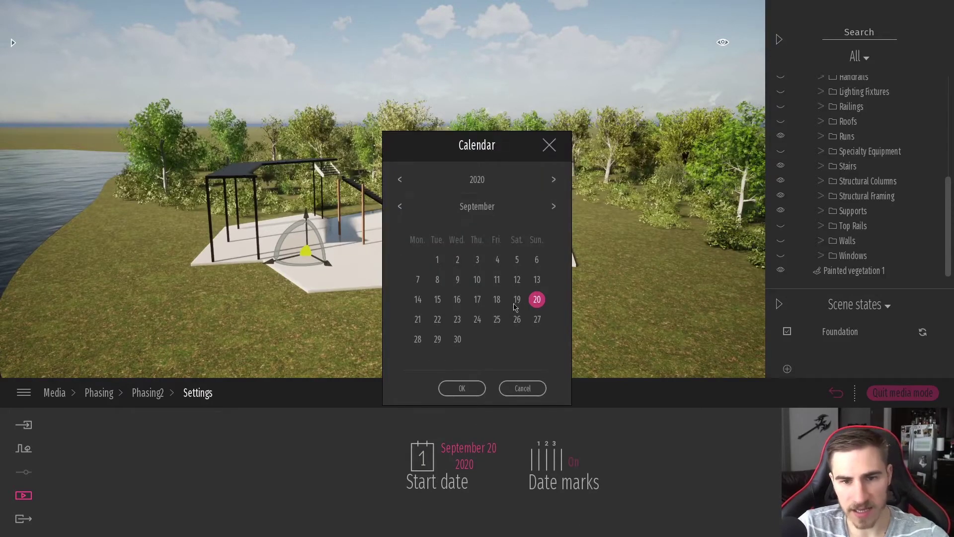
{"action": "left_click", "coordinate": [553, 207]}
{"action": "left_click", "coordinate": [553, 207]}
{"action": "left_click", "coordinate": [537, 259]}
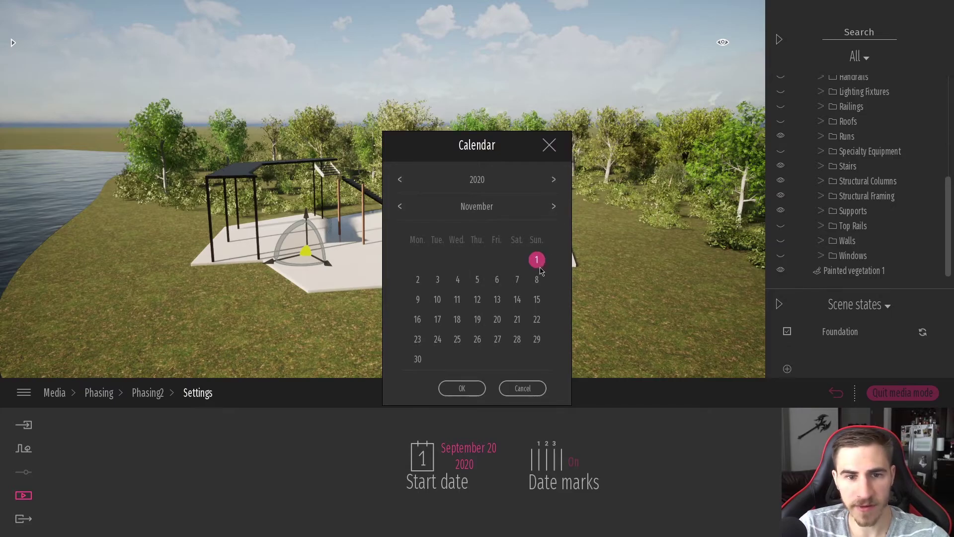
{"action": "left_click", "coordinate": [462, 388]}
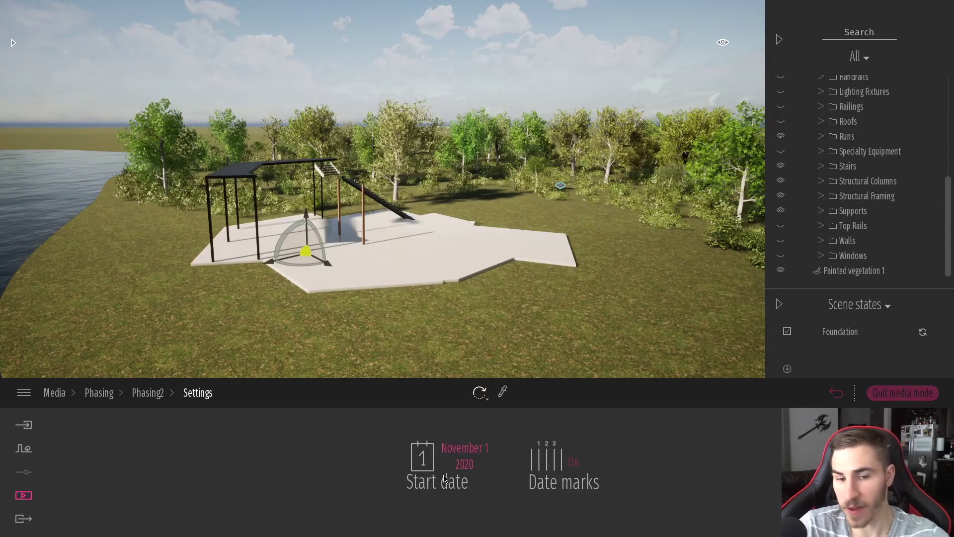
{"action": "left_click", "coordinate": [577, 475]}
{"action": "left_click", "coordinate": [578, 480]}
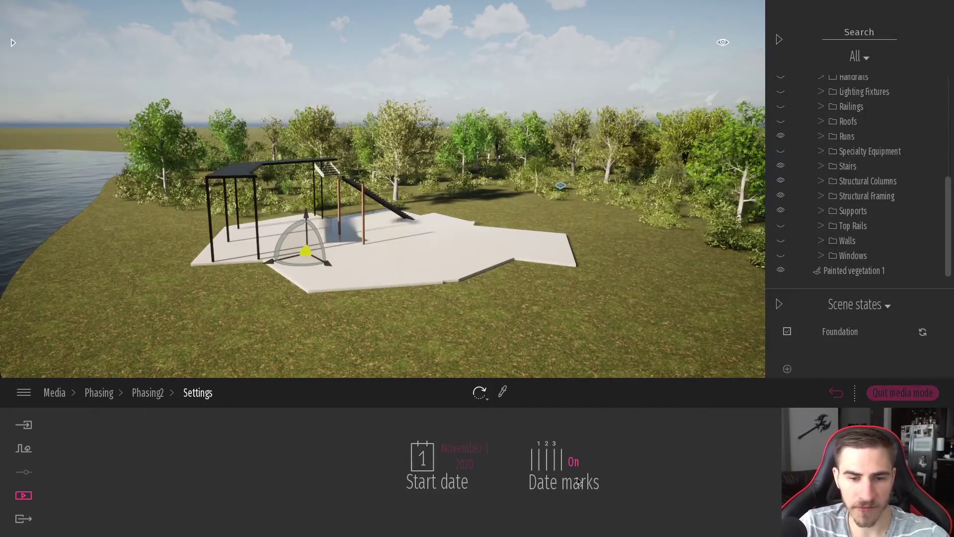
Step: Return to the Phasing2 timeline and scrub from November 1 to February 1 to preview the phases from Foundation to Furniture
{"action": "left_click", "coordinate": [147, 392]}
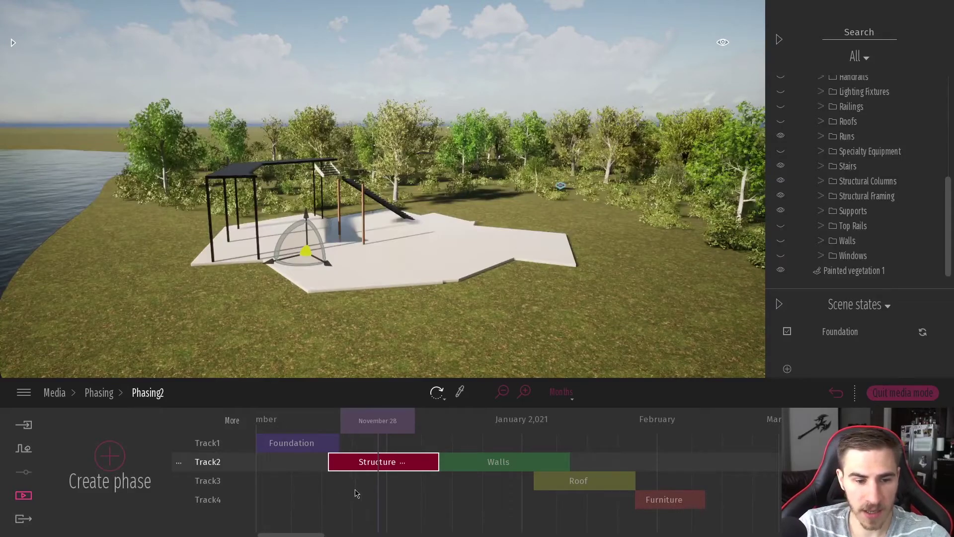
{"action": "left_click_drag", "start_coordinate": [288, 423], "coordinate": [249, 425]}
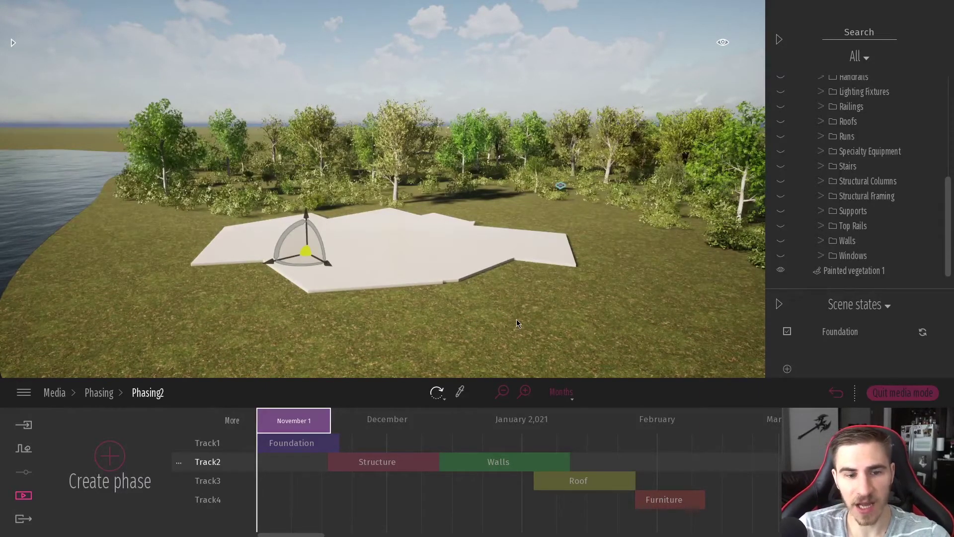
{"action": "left_click_drag", "start_coordinate": [295, 420], "coordinate": [663, 404]}
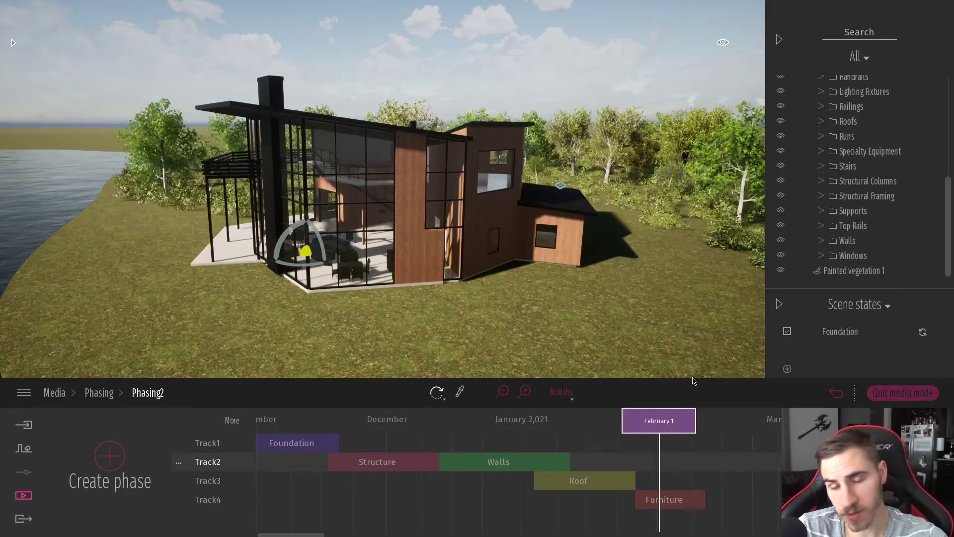